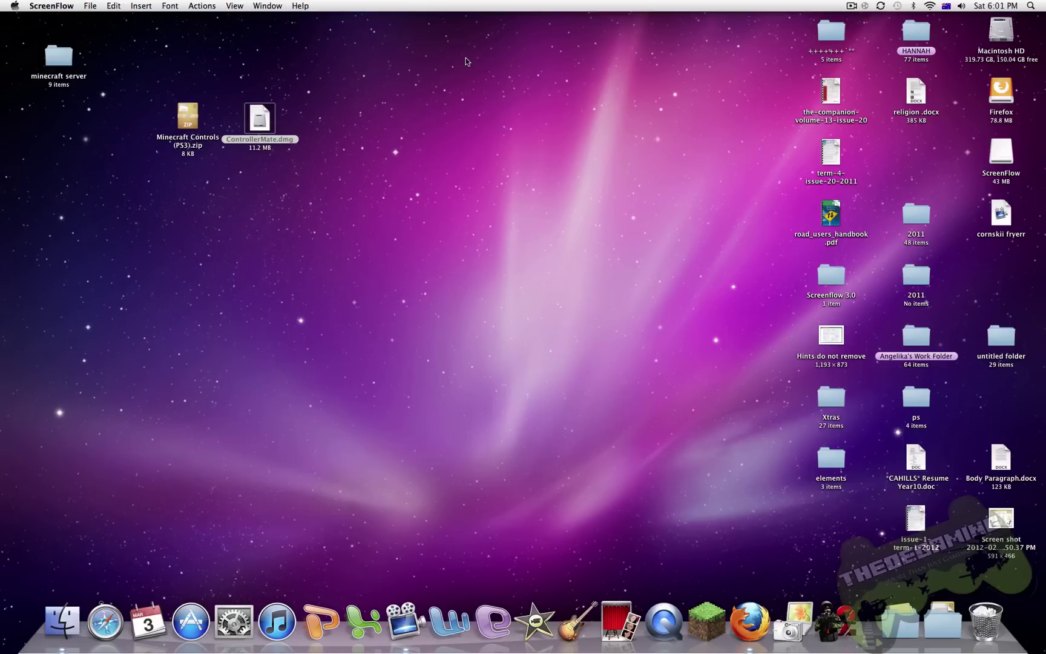
# Arrange ControllerMate.dmg and Minecraft Controls (PS3).zip side by side in the desktop's upper left
pyautogui.moveTo(271, 119); pyautogui.dragTo(430, 128)
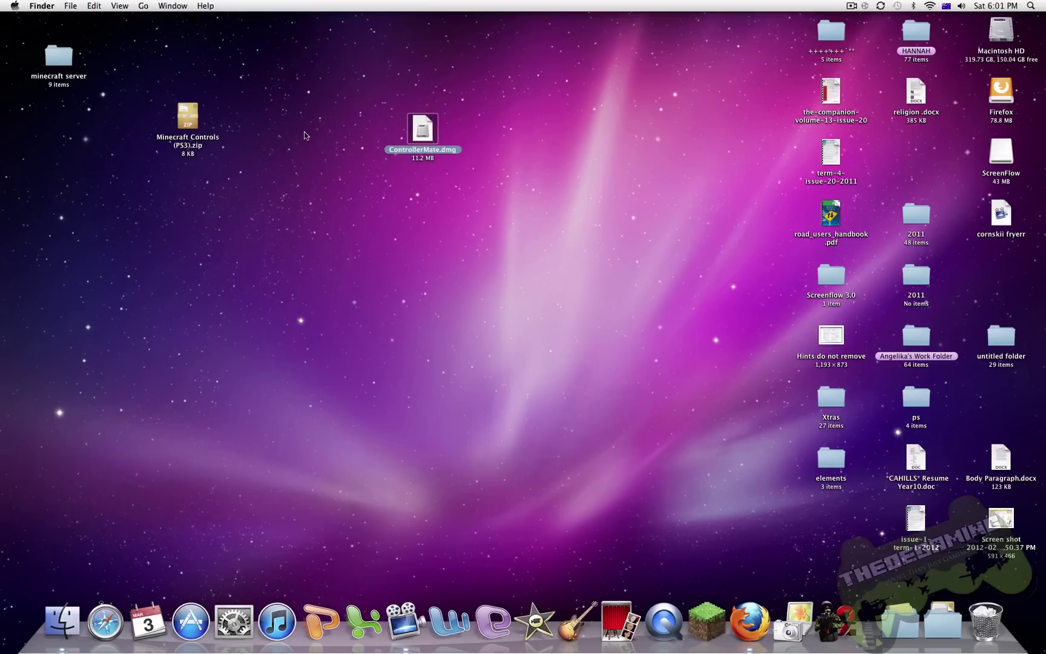
pyautogui.moveTo(186, 123); pyautogui.dragTo(275, 129)
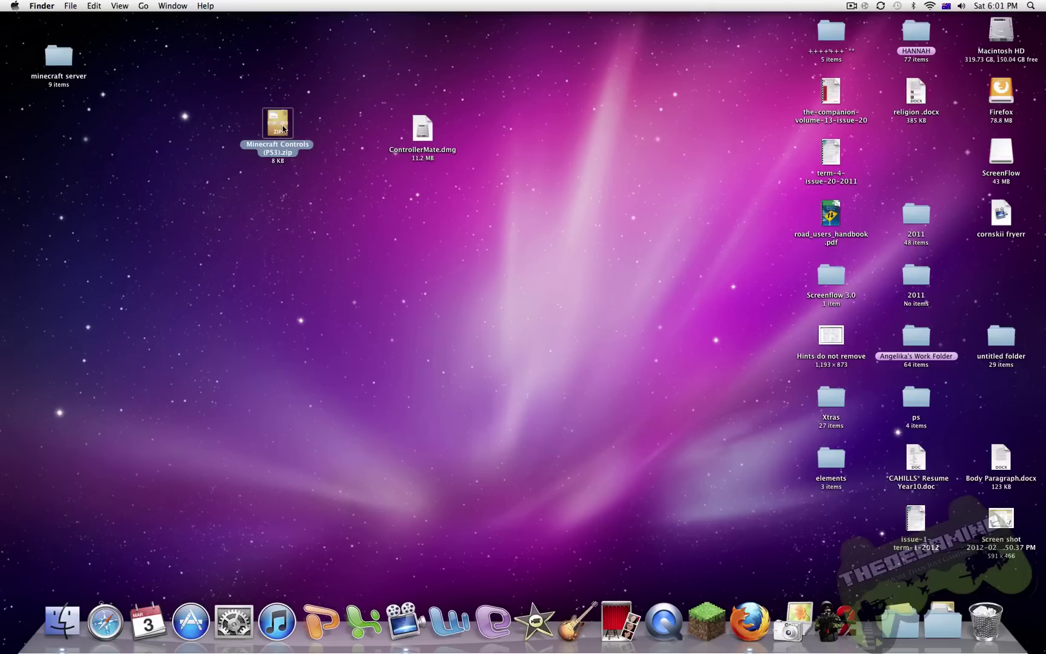
pyautogui.moveTo(278, 132); pyautogui.dragTo(260, 144)
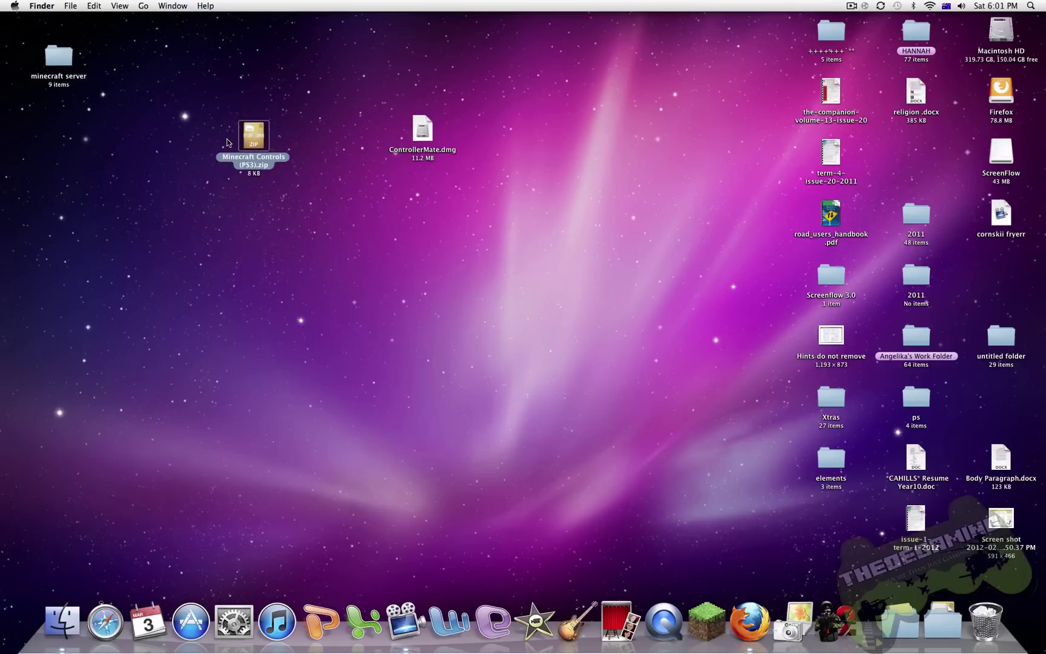
pyautogui.moveTo(262, 168); pyautogui.dragTo(260, 155)
pyautogui.moveTo(417, 132); pyautogui.dragTo(349, 137)
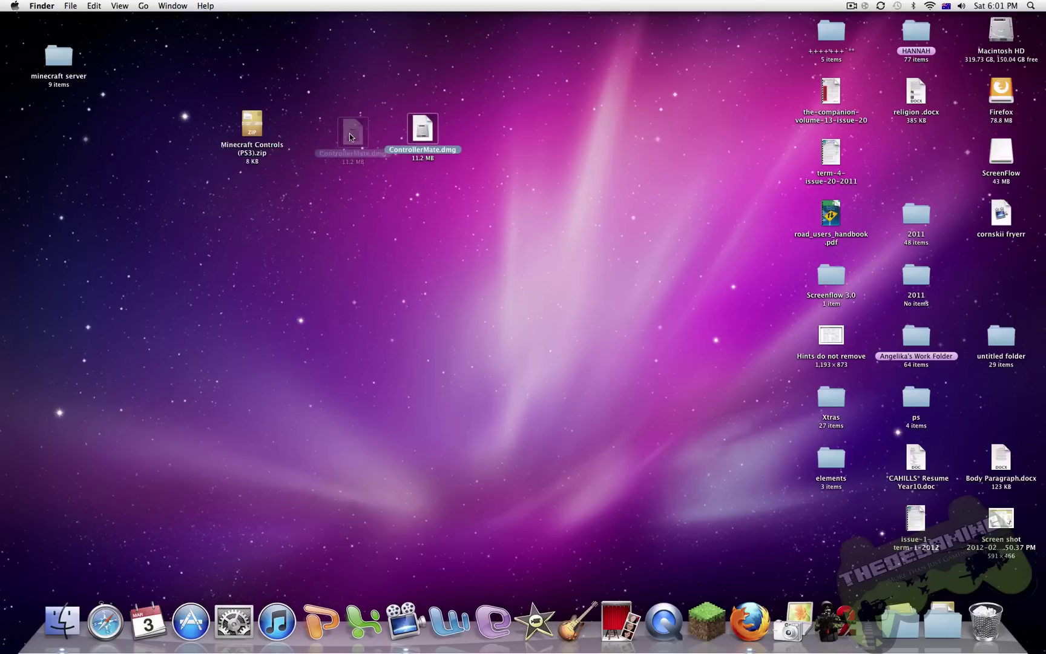
# Mount the ControllerMate disk image and close its installer window
pyautogui.doubleClick(350, 137)
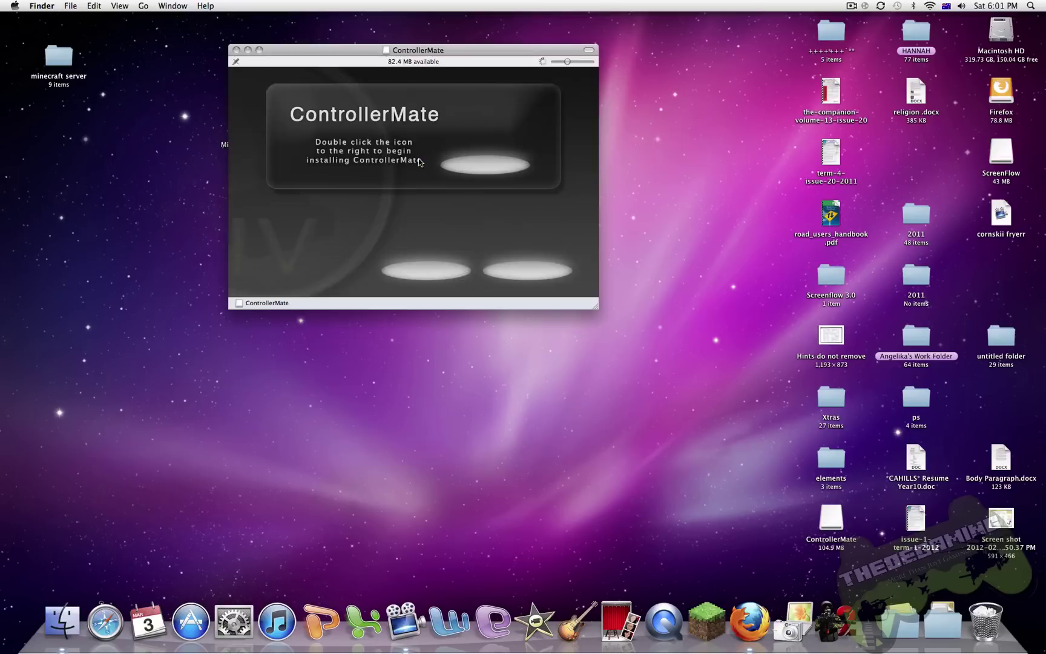
pyautogui.moveTo(393, 57); pyautogui.dragTo(594, 75)
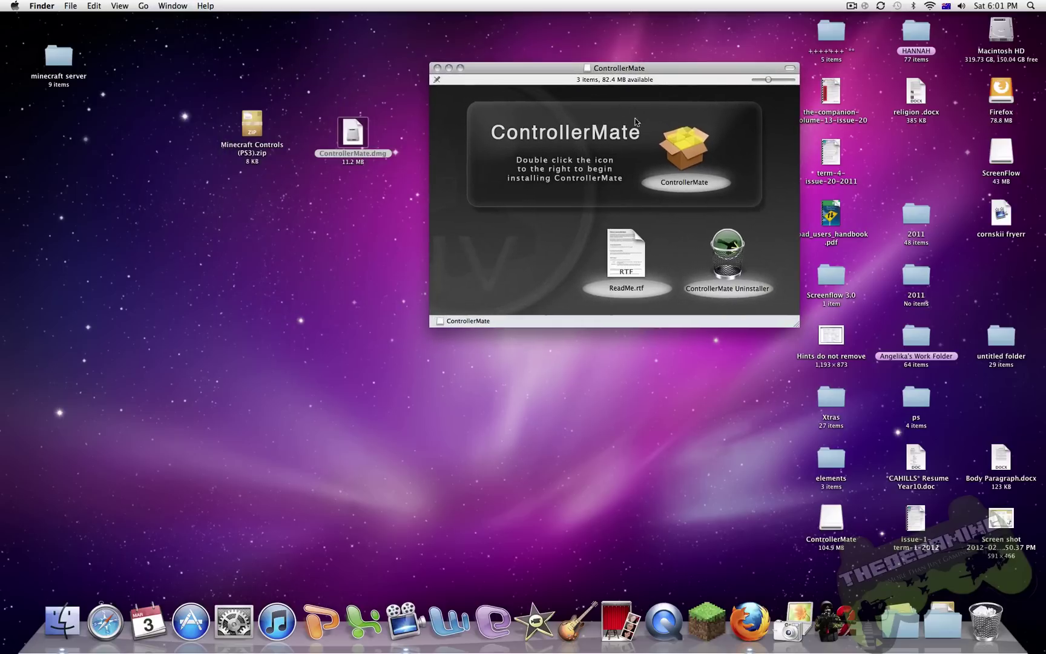
pyautogui.click(690, 155)
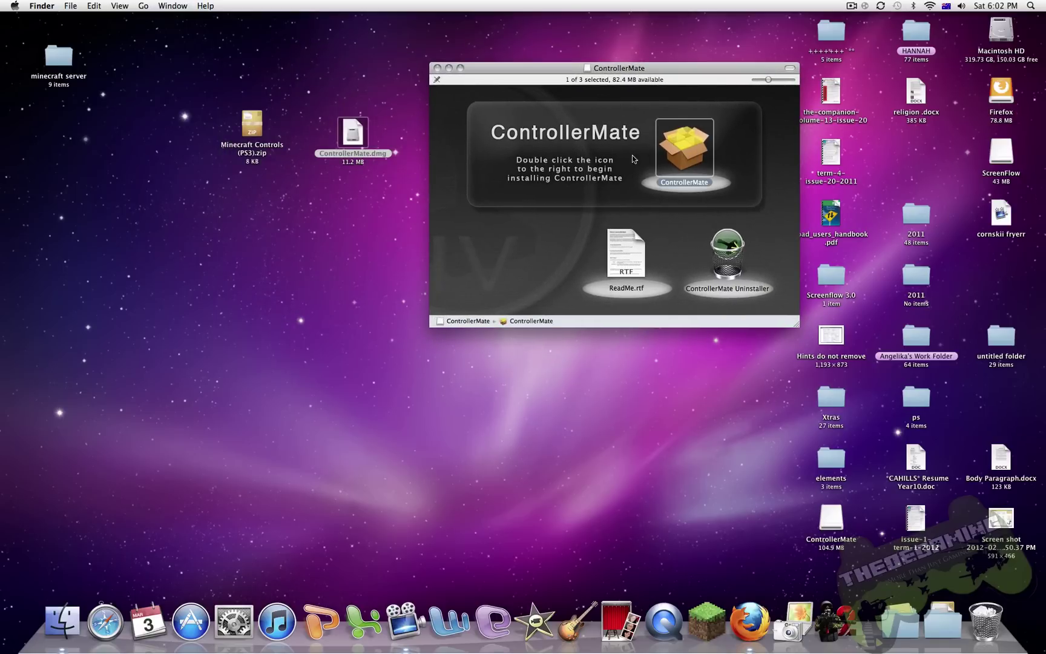
pyautogui.click(438, 68)
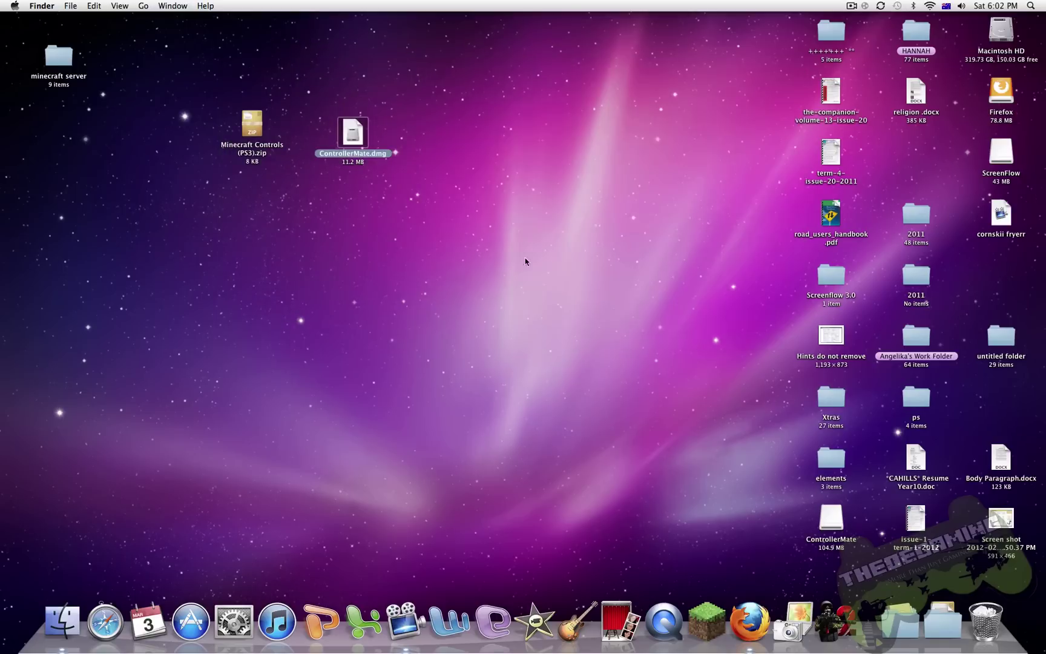
# Move ControllerMate.dmg to the desktop's top and the PS3 controls zip to the centre
pyautogui.moveTo(346, 128); pyautogui.dragTo(724, 54)
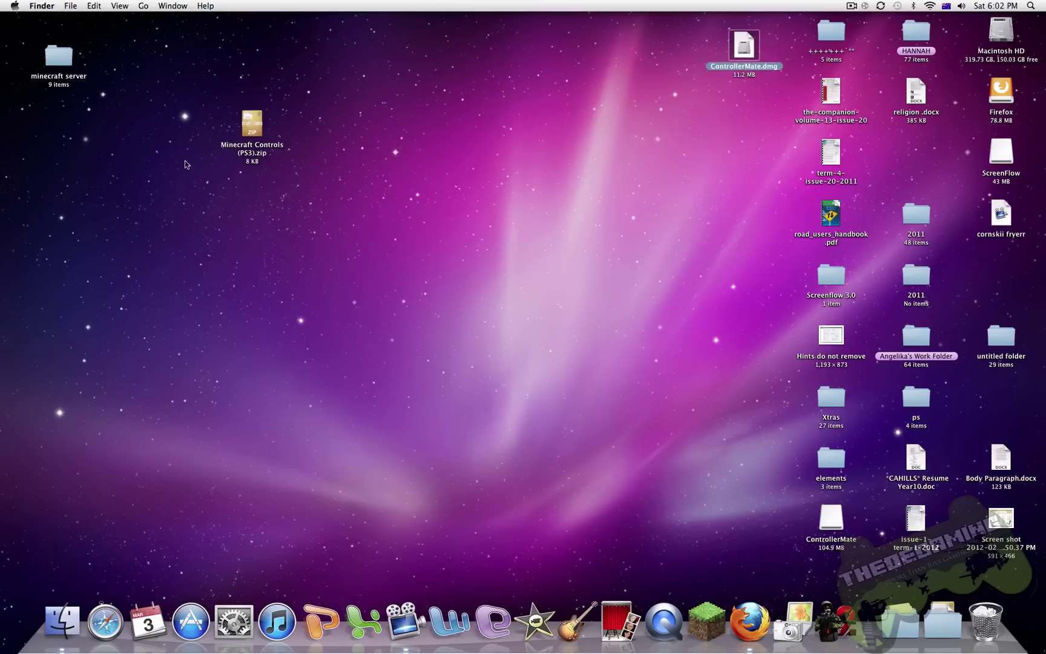
pyautogui.moveTo(252, 124); pyautogui.dragTo(565, 185)
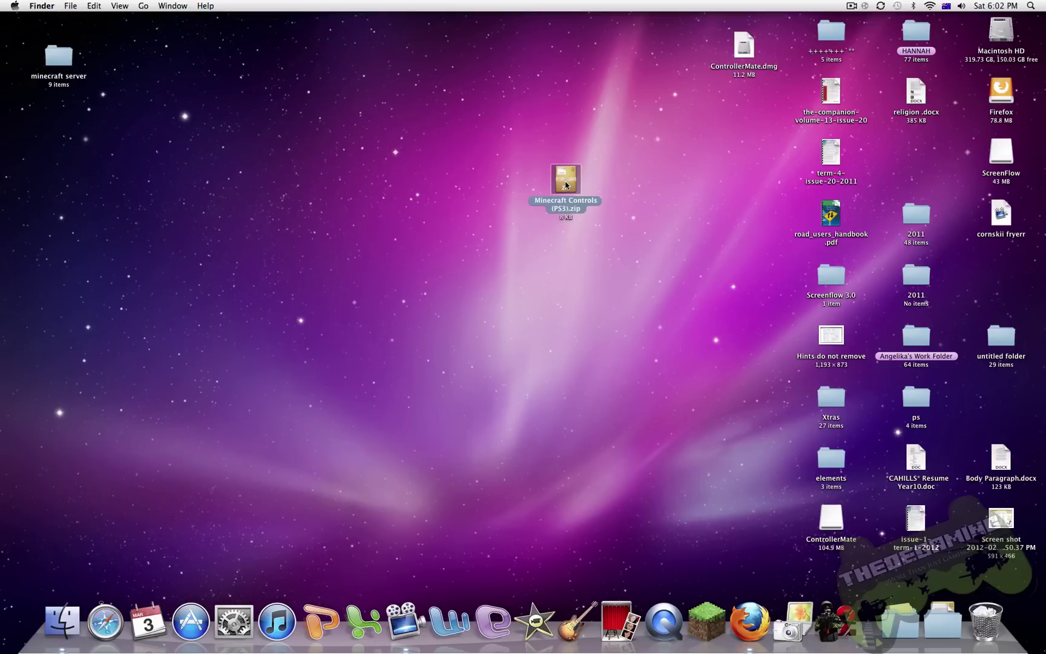
pyautogui.moveTo(566, 186)
pyautogui.mouseDown()
pyautogui.moveTo(397, 176)
pyautogui.moveTo(482, 177)
pyautogui.mouseUp()
# Extract the Minecraft Controls (PS3) zip and open the resulting folder
pyautogui.doubleClick(480, 176)
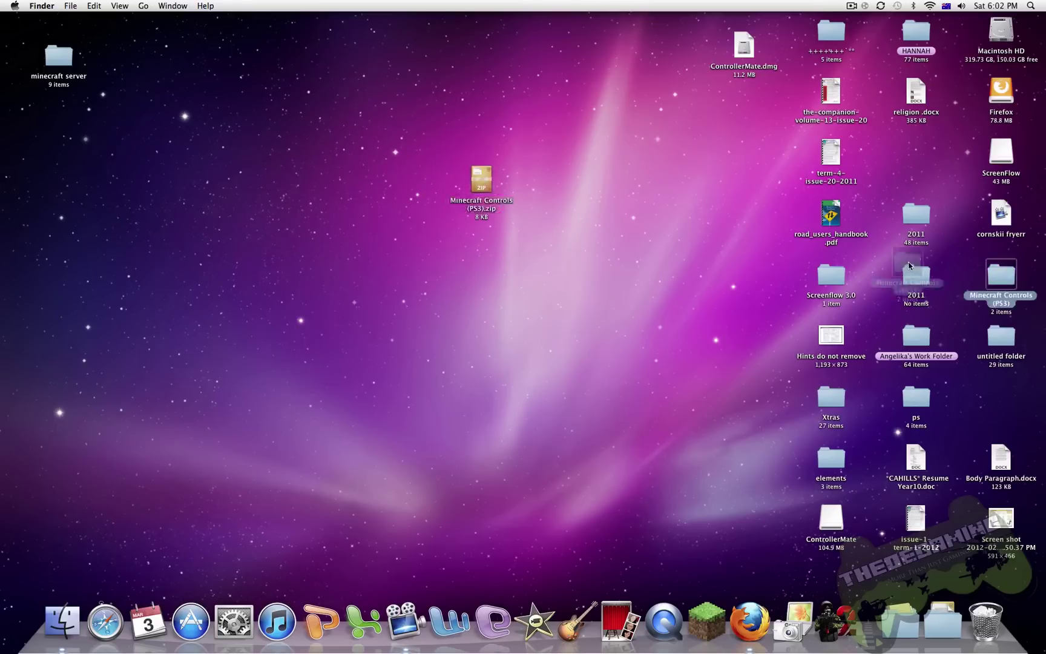
pyautogui.moveTo(1001, 274); pyautogui.dragTo(367, 178)
pyautogui.doubleClick(366, 178)
pyautogui.moveTo(571, 122); pyautogui.dragTo(557, 169)
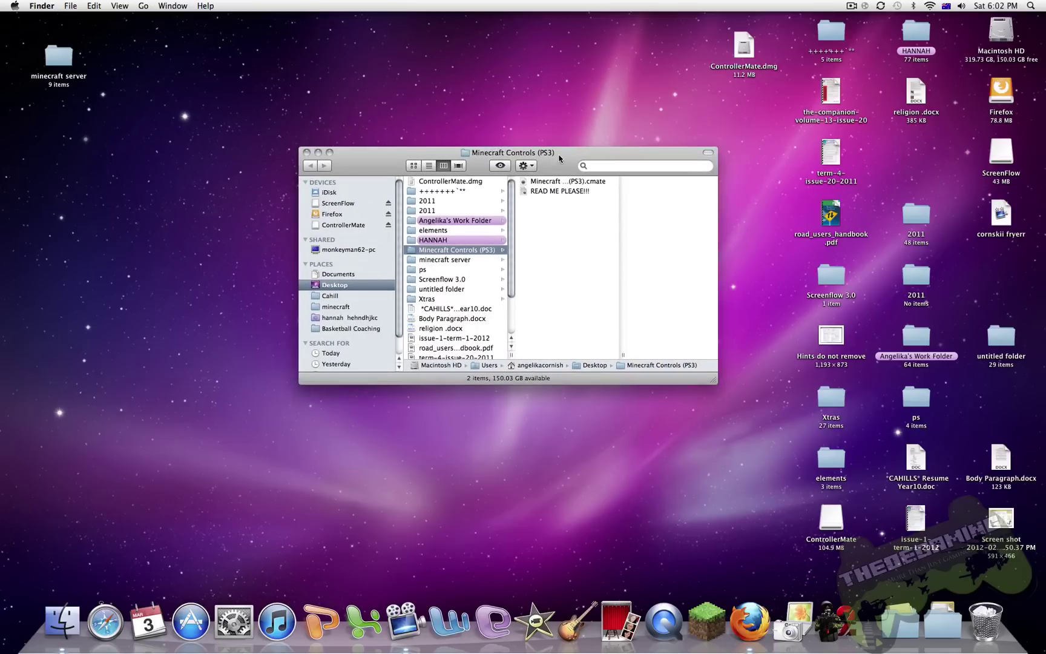
# Inspect the READ ME PLEASE!!! and Minecraft Controls (PS3).cmate files in the folder
pyautogui.click(543, 192)
pyautogui.click(527, 182)
pyautogui.click(527, 182)
pyautogui.click(527, 190)
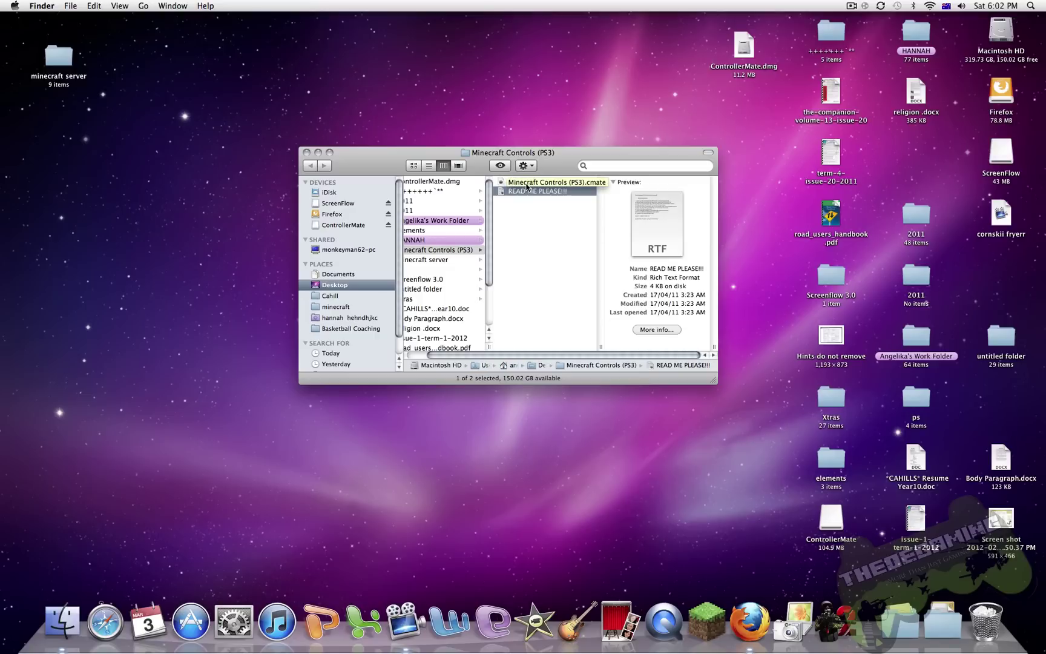
pyautogui.click(527, 182)
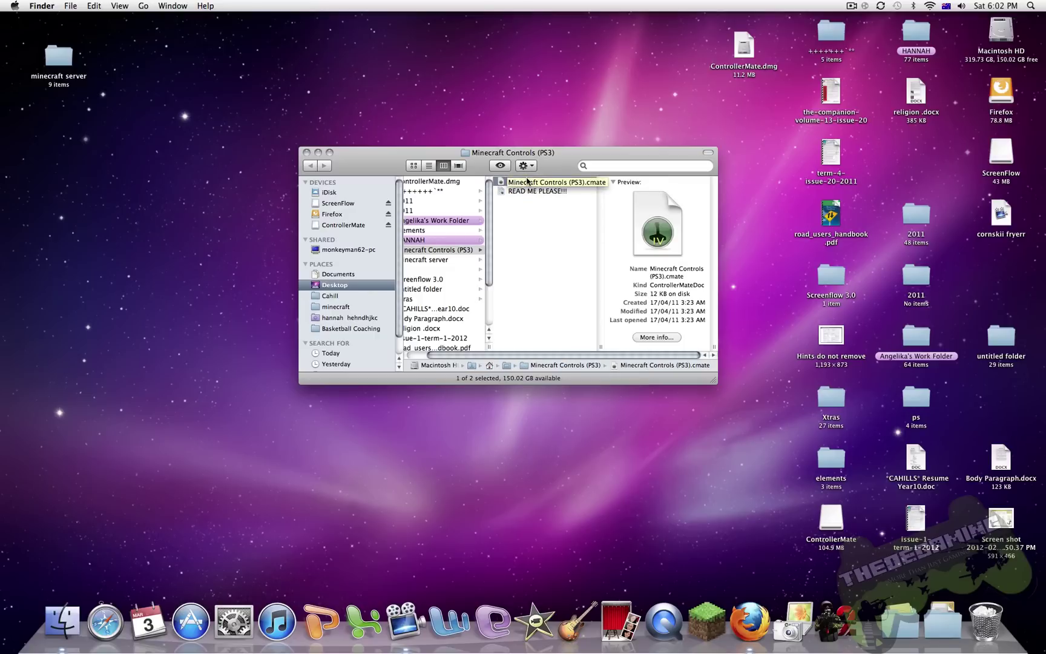
# Open the .cmate file in ControllerMate, close the Finder folder, and position the Import dialog
pyautogui.doubleClick(523, 182)
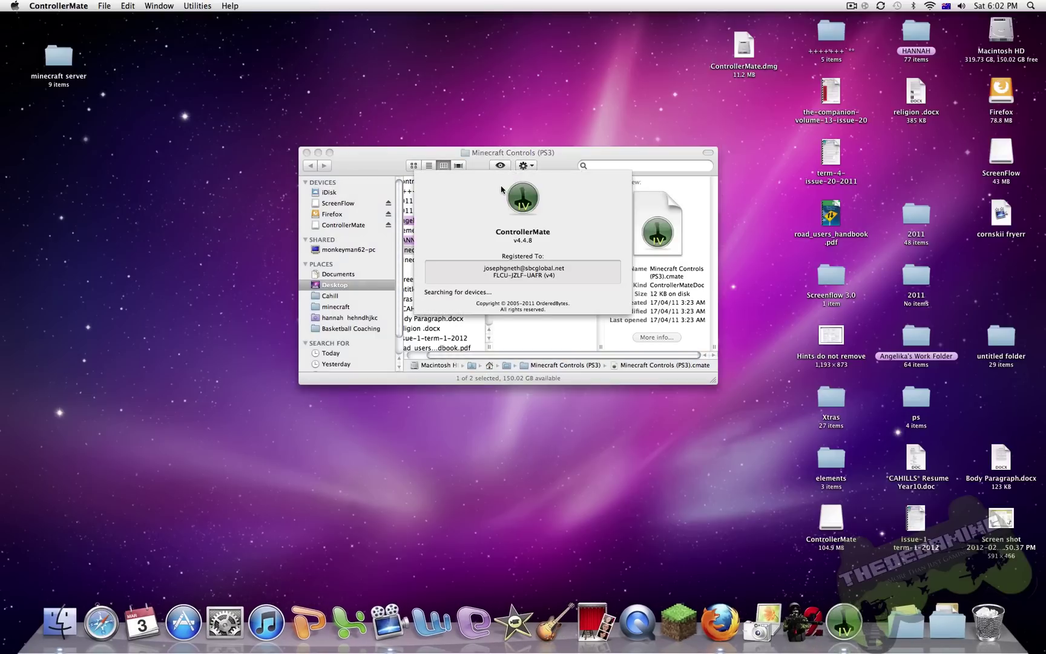
pyautogui.moveTo(390, 170); pyautogui.dragTo(425, 147)
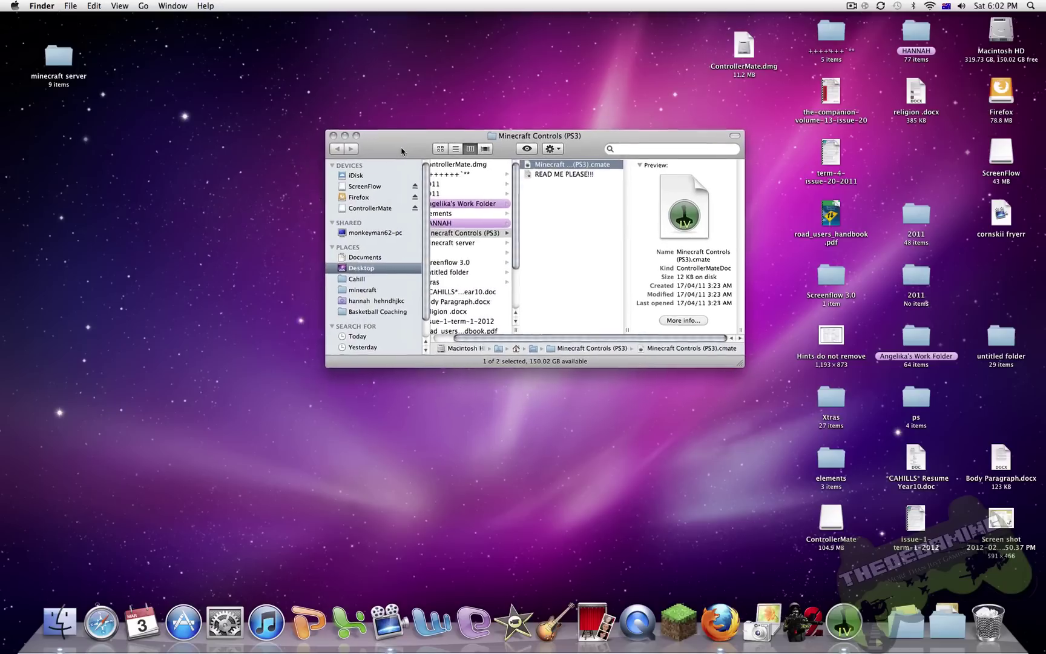
pyautogui.click(341, 130)
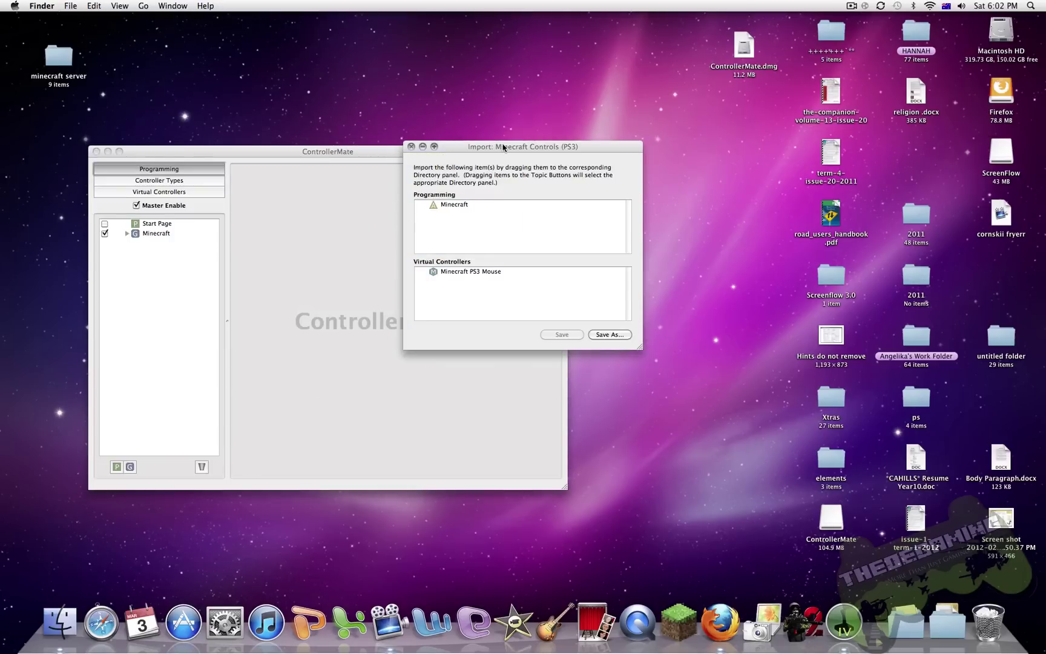
pyautogui.moveTo(503, 148); pyautogui.dragTo(525, 179)
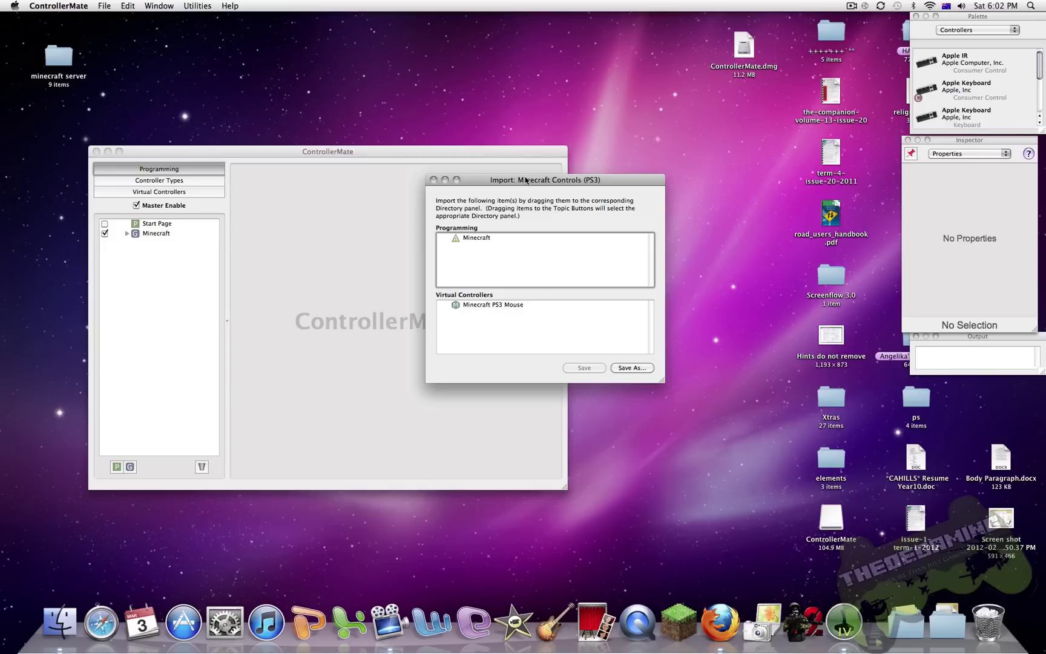
pyautogui.moveTo(525, 179); pyautogui.dragTo(512, 145)
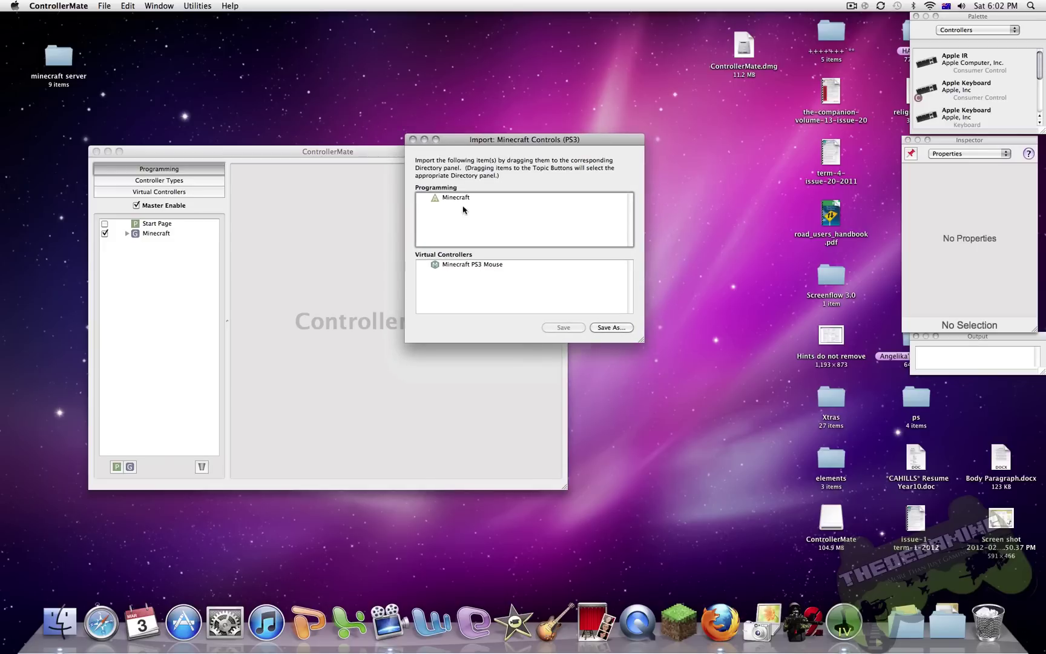
pyautogui.moveTo(493, 141)
pyautogui.mouseDown()
pyautogui.moveTo(474, 139)
pyautogui.moveTo(591, 156)
pyautogui.mouseUp()
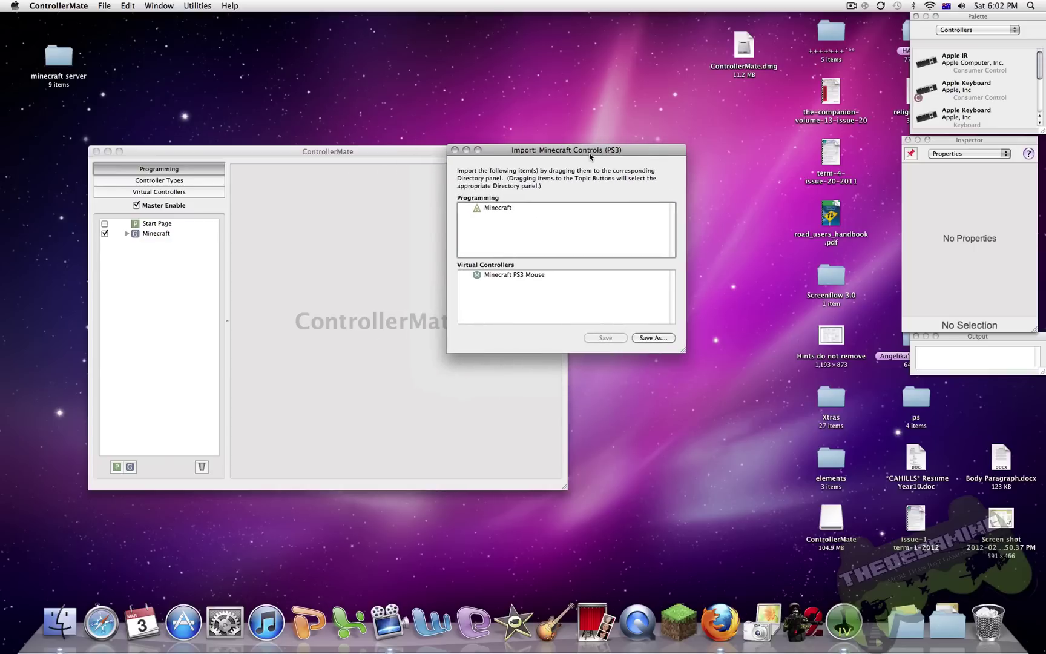
# Import the Minecraft group into Programming and Minecraft PS3 Mouse into Virtual Controllers
pyautogui.click(502, 210)
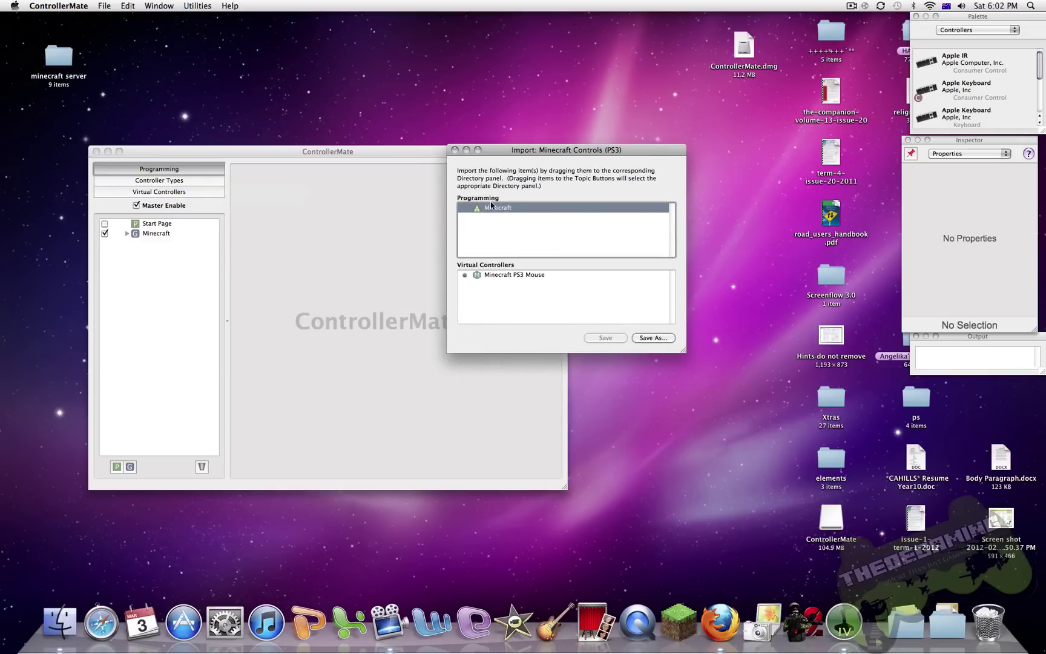
pyautogui.moveTo(485, 205)
pyautogui.mouseDown()
pyautogui.moveTo(498, 217)
pyautogui.moveTo(171, 255)
pyautogui.mouseUp()
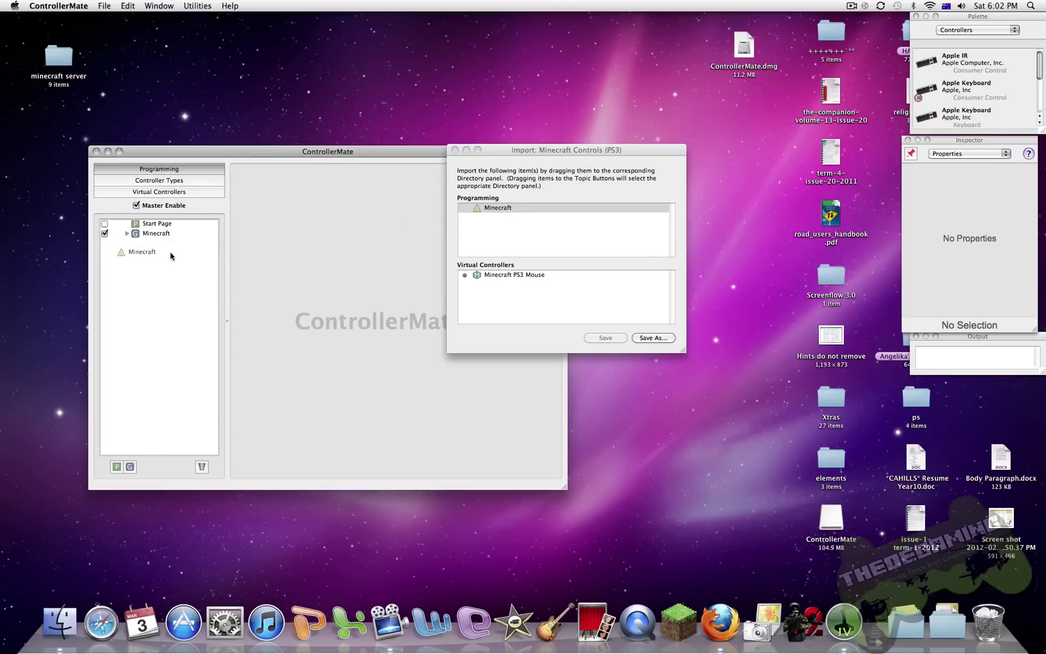
pyautogui.moveTo(171, 256); pyautogui.dragTo(171, 256)
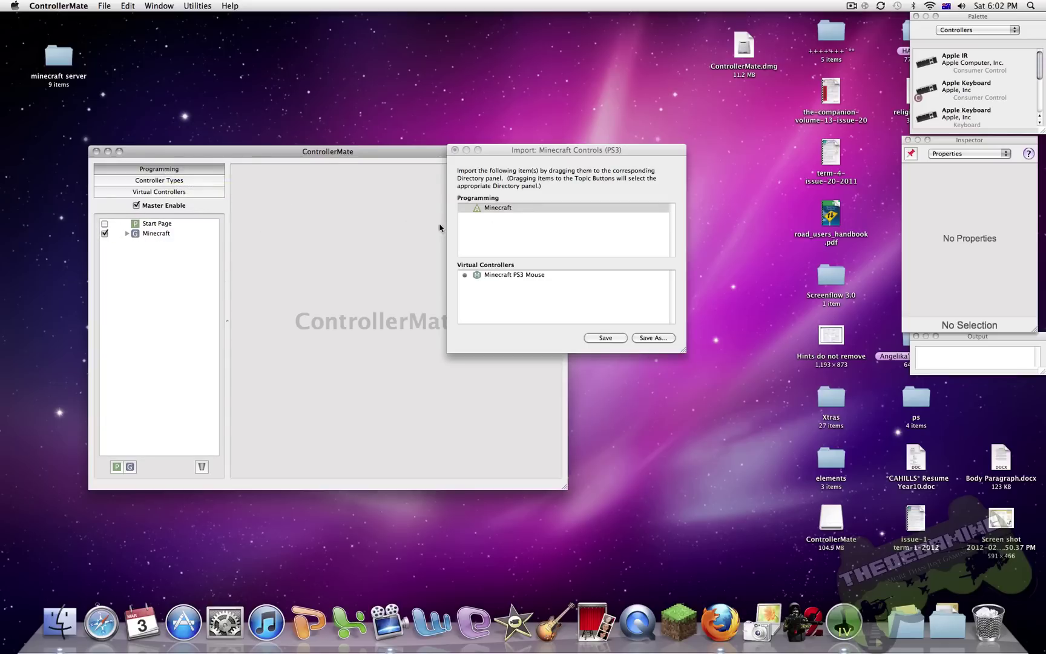
pyautogui.click(166, 194)
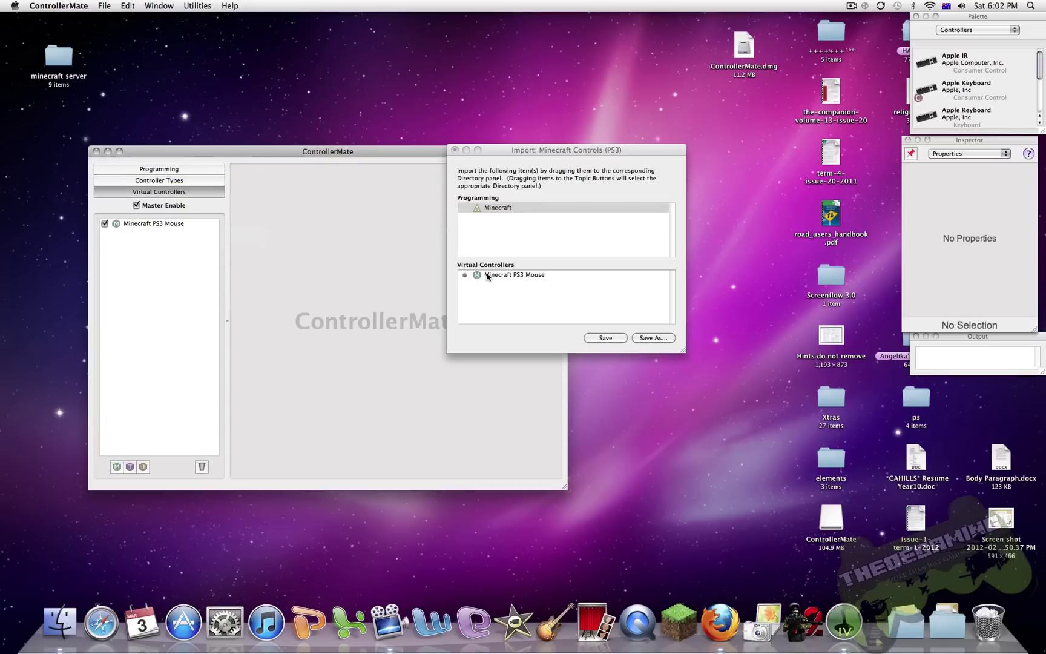
pyautogui.moveTo(495, 275); pyautogui.dragTo(137, 253)
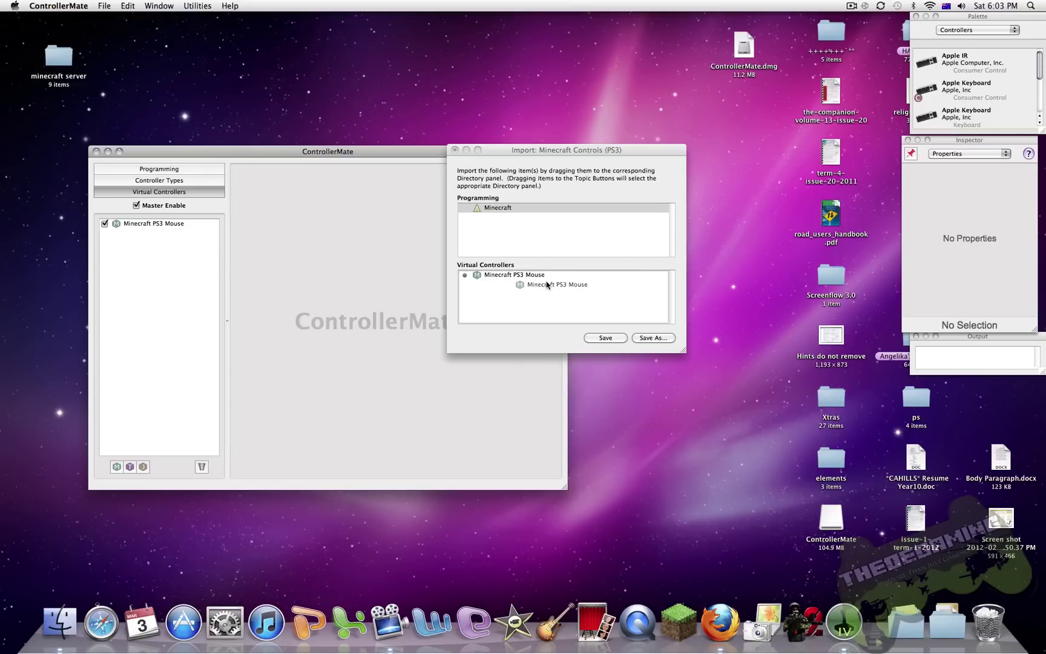
# Review the Minecraft PS3 Mouse properties under Virtual Controllers
pyautogui.click(157, 170)
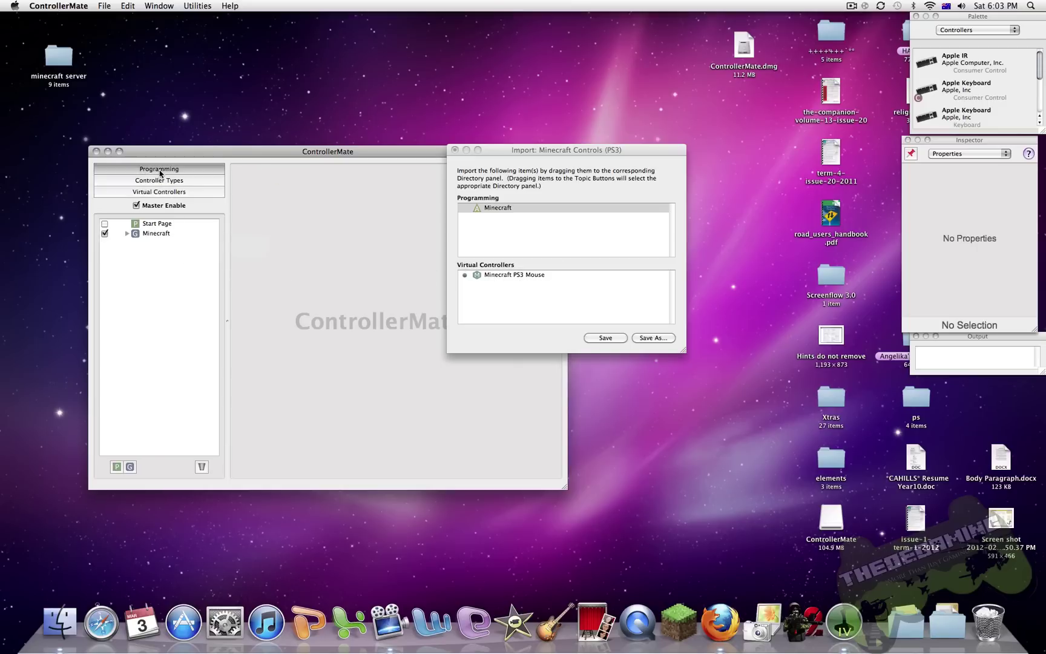
pyautogui.click(143, 199)
pyautogui.click(147, 225)
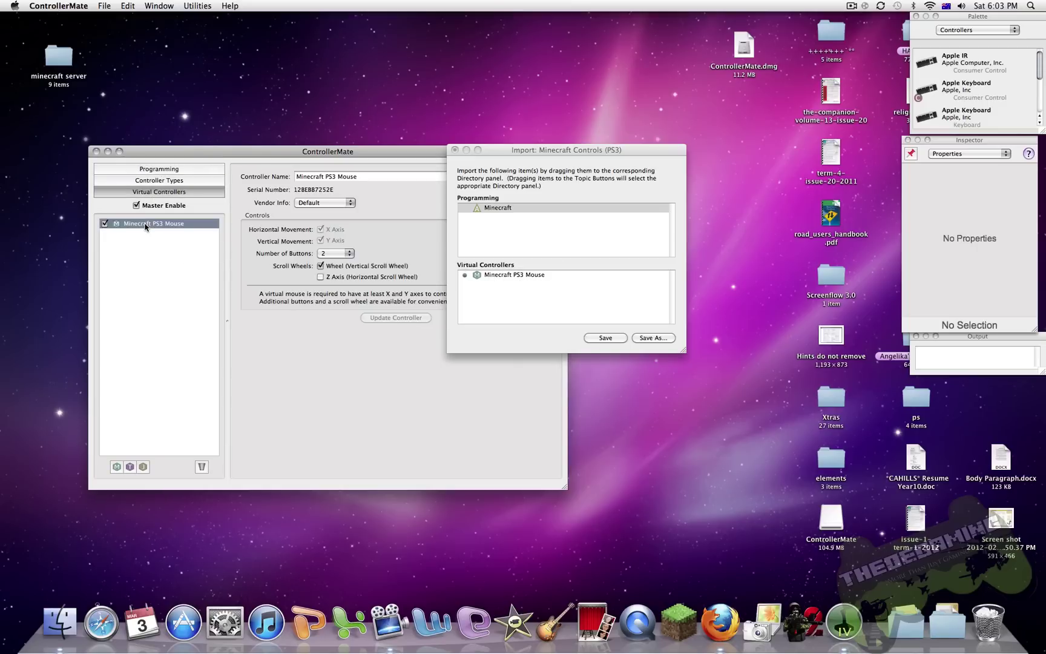
# Open the Minecraft group and set its Inspector activity to always
pyautogui.click(157, 169)
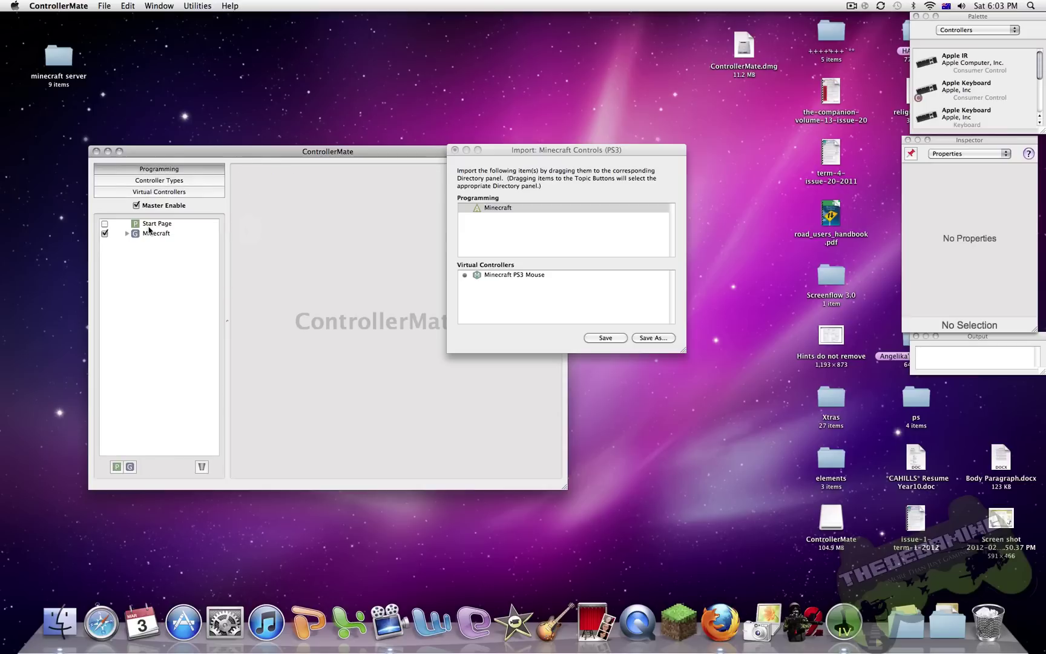
pyautogui.click(150, 234)
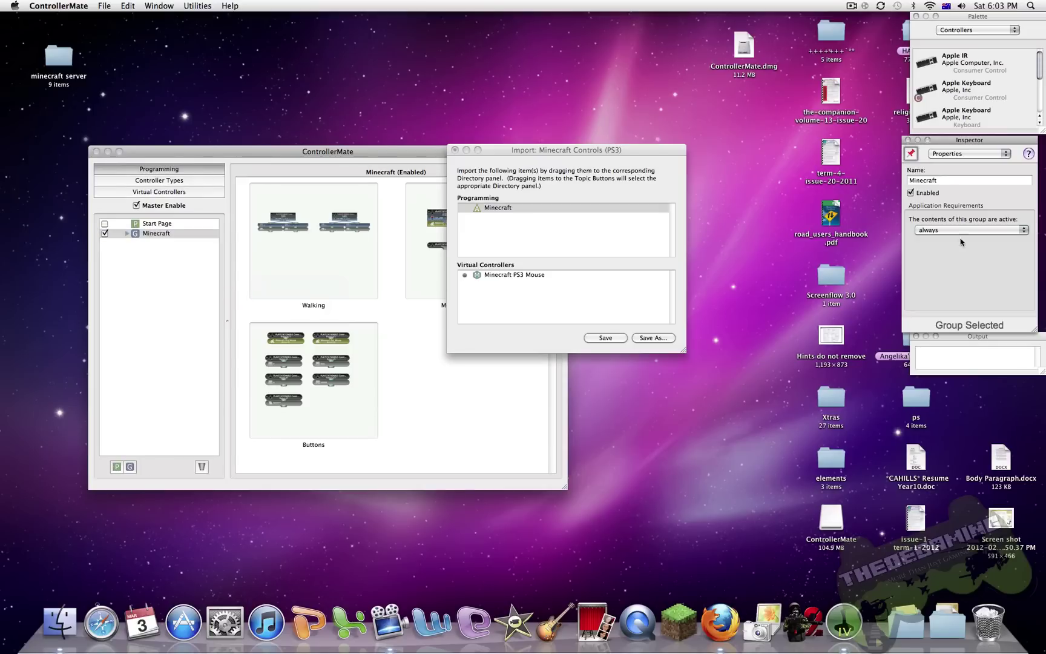
pyautogui.moveTo(960, 141); pyautogui.dragTo(961, 148)
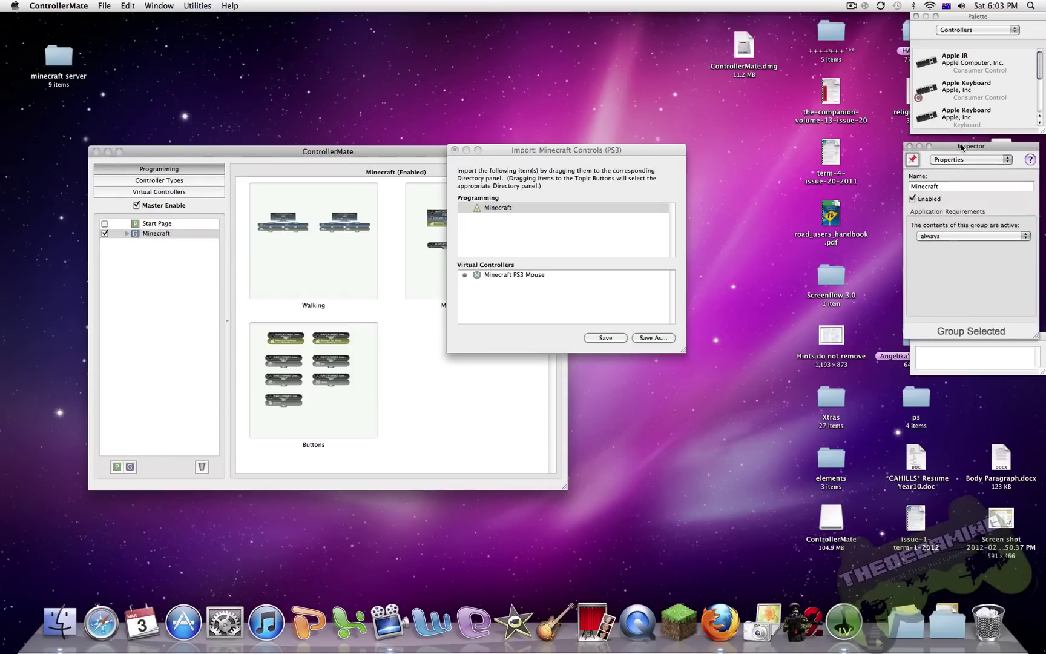
pyautogui.click(945, 238)
pyautogui.click(946, 267)
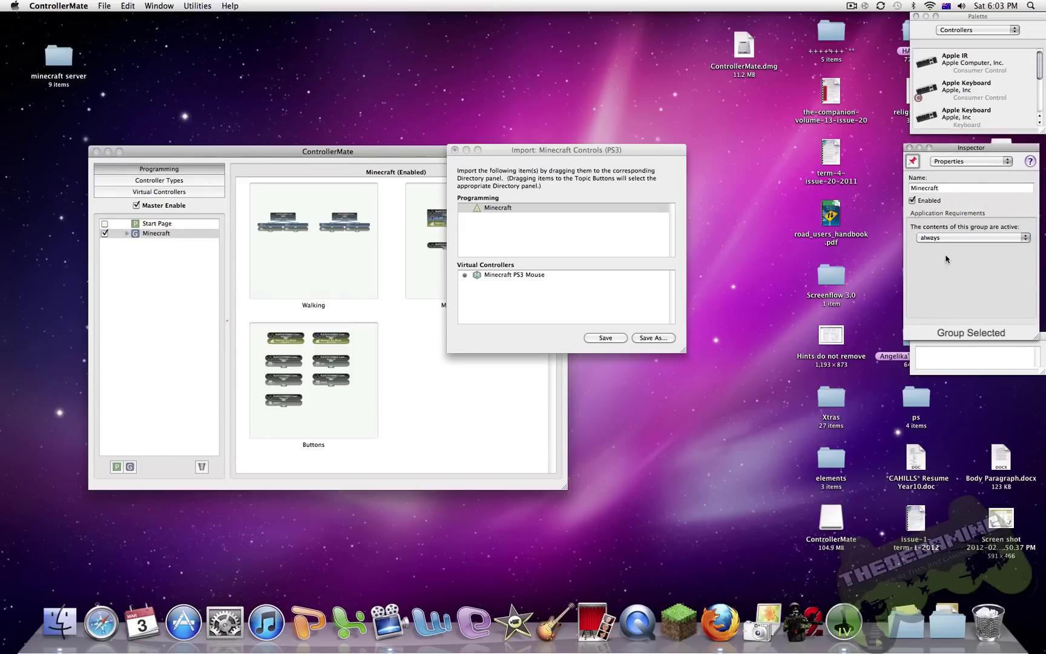
pyautogui.click(959, 142)
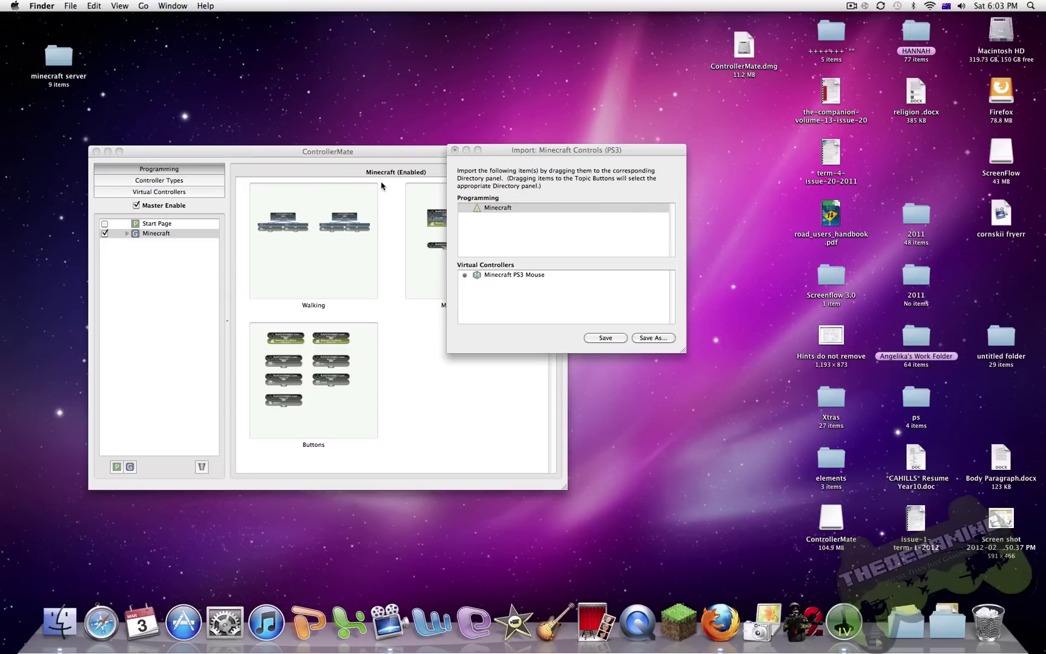
# Save the imported controls and close the main ControllerMate and Import windows
pyautogui.click(587, 337)
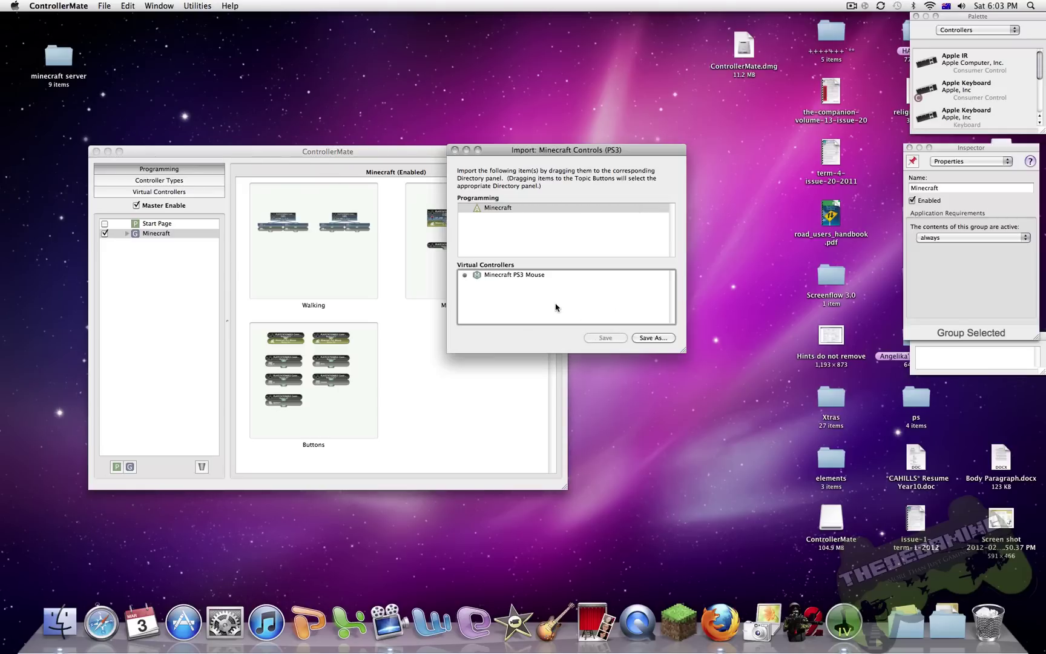
pyautogui.click(102, 6)
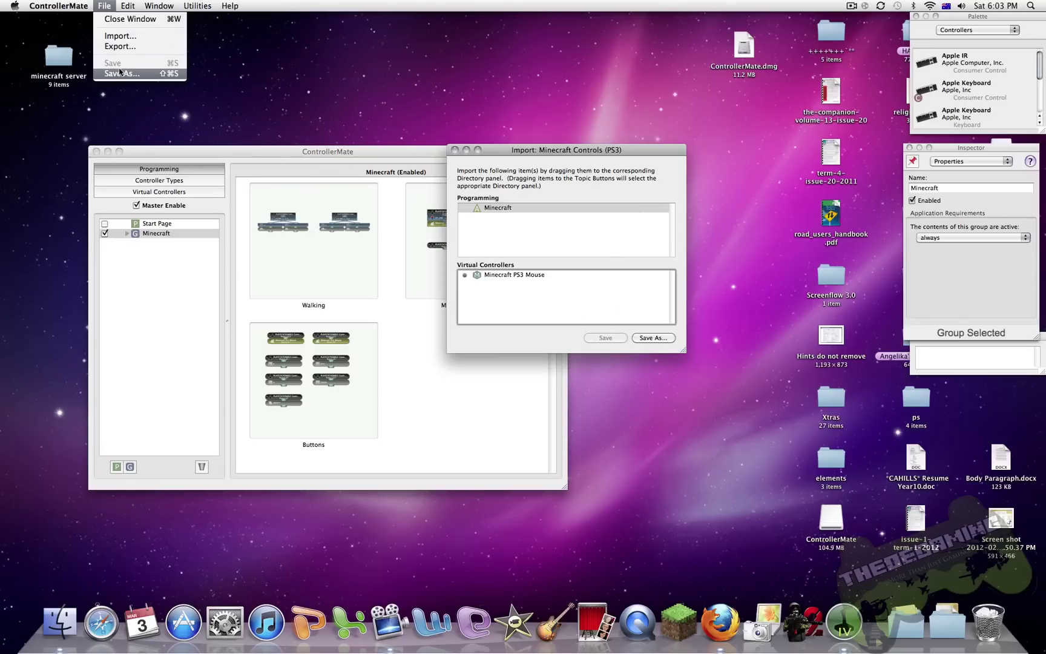
pyautogui.moveTo(256, 151); pyautogui.dragTo(265, 136)
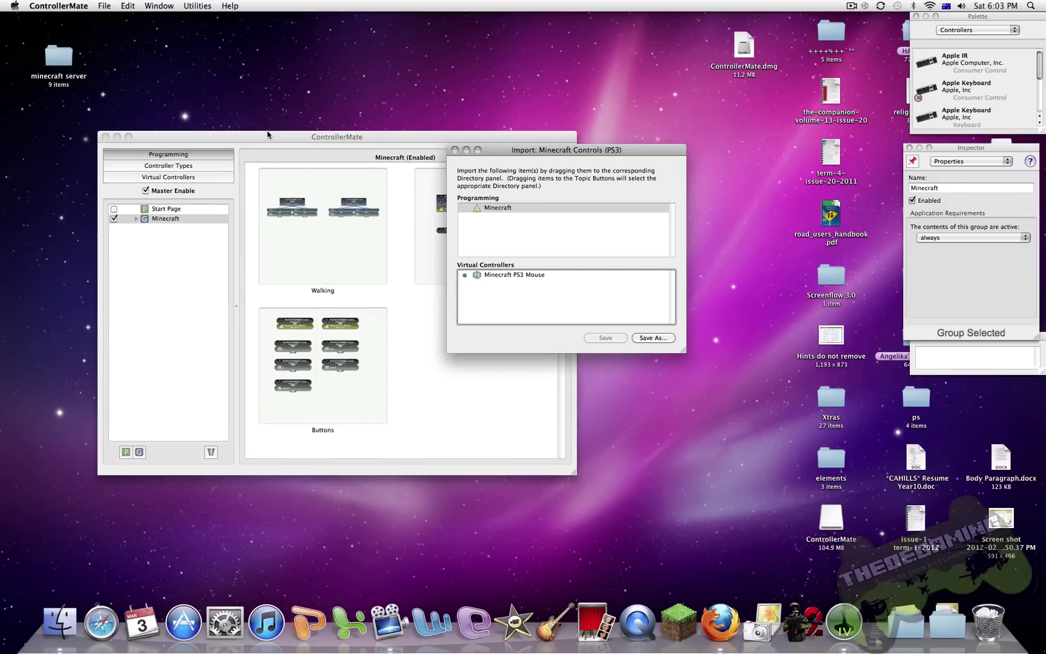
pyautogui.click(104, 6)
pyautogui.click(168, 183)
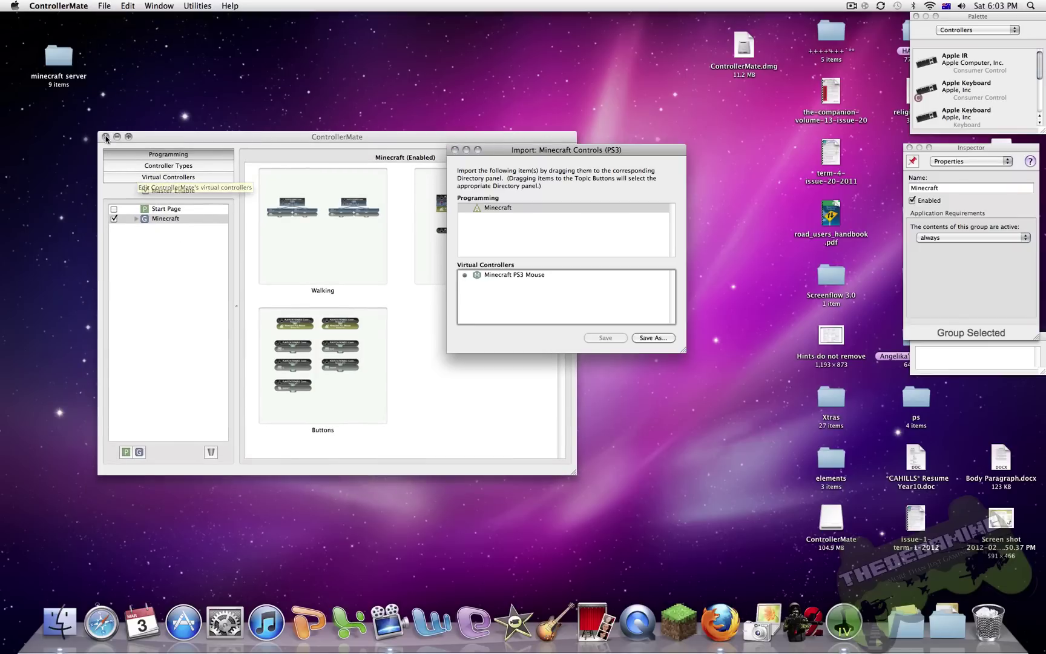
pyautogui.click(106, 137)
pyautogui.click(456, 151)
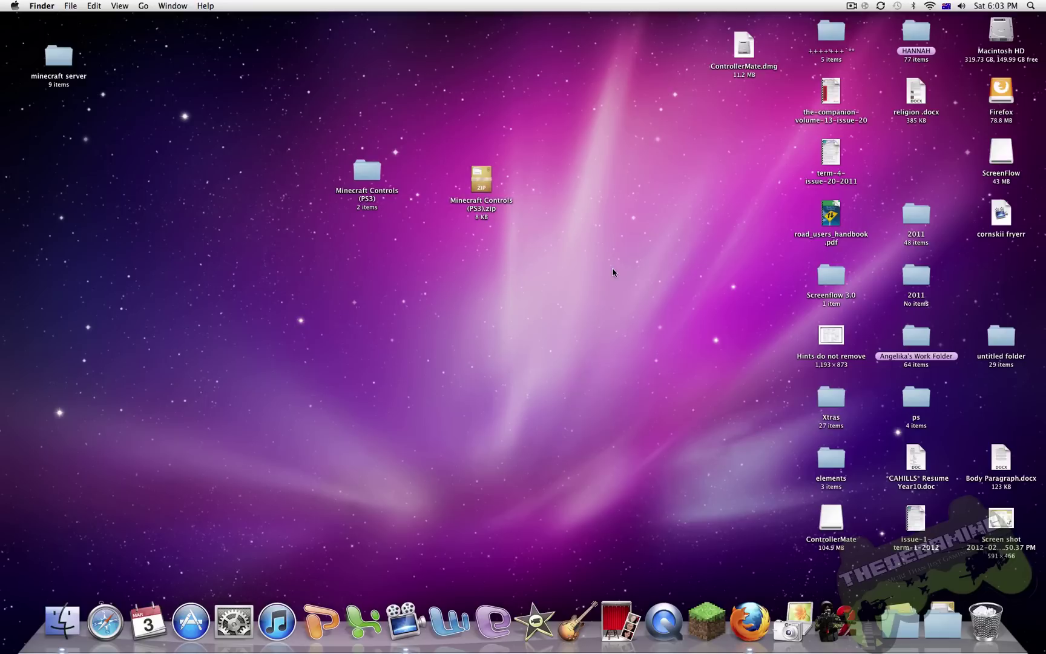
pyautogui.click(913, 6)
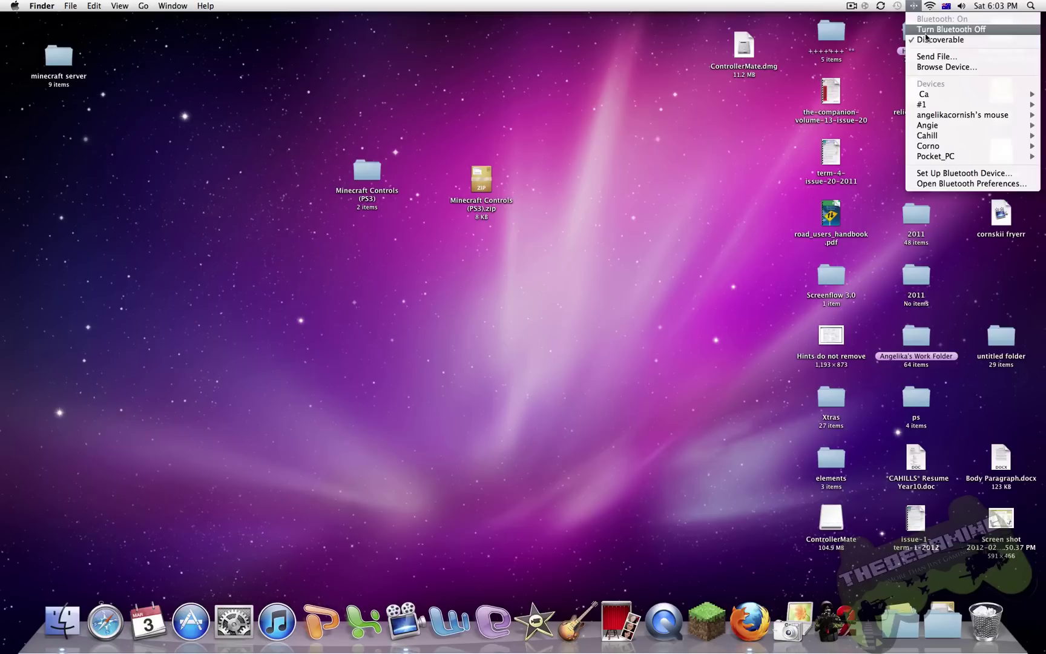
pyautogui.click(931, 67)
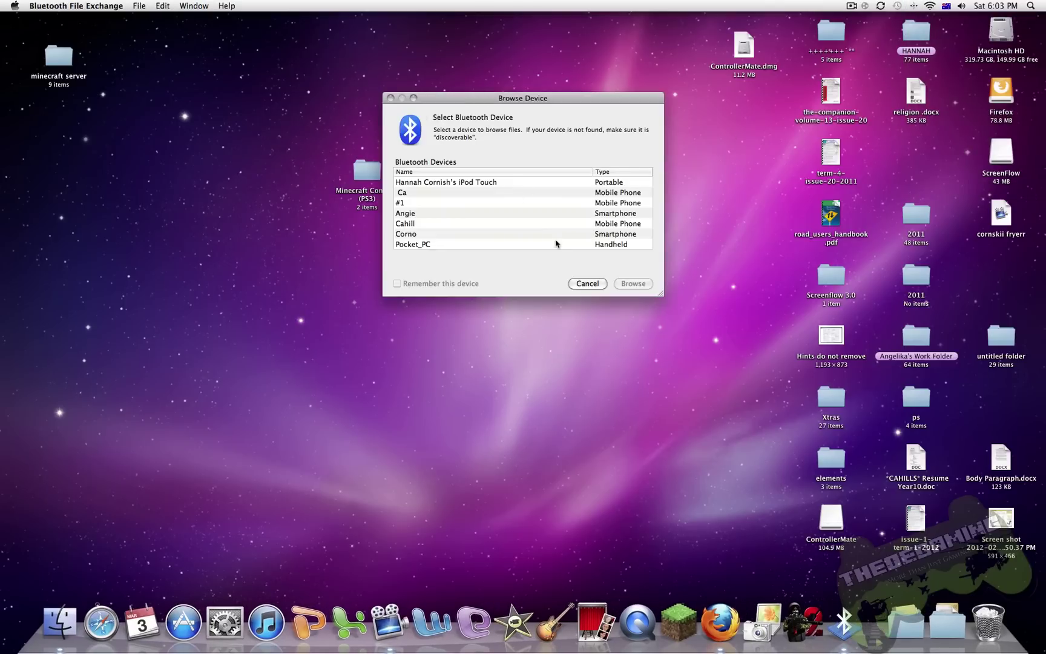
pyautogui.click(596, 284)
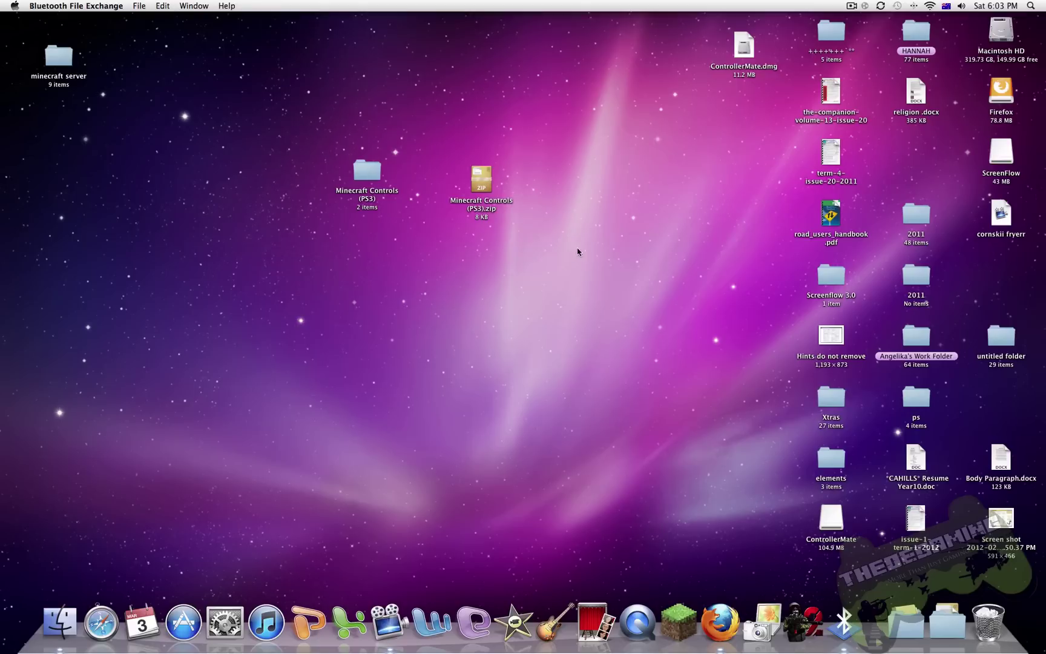
pyautogui.click(913, 6)
pyautogui.click(854, 99)
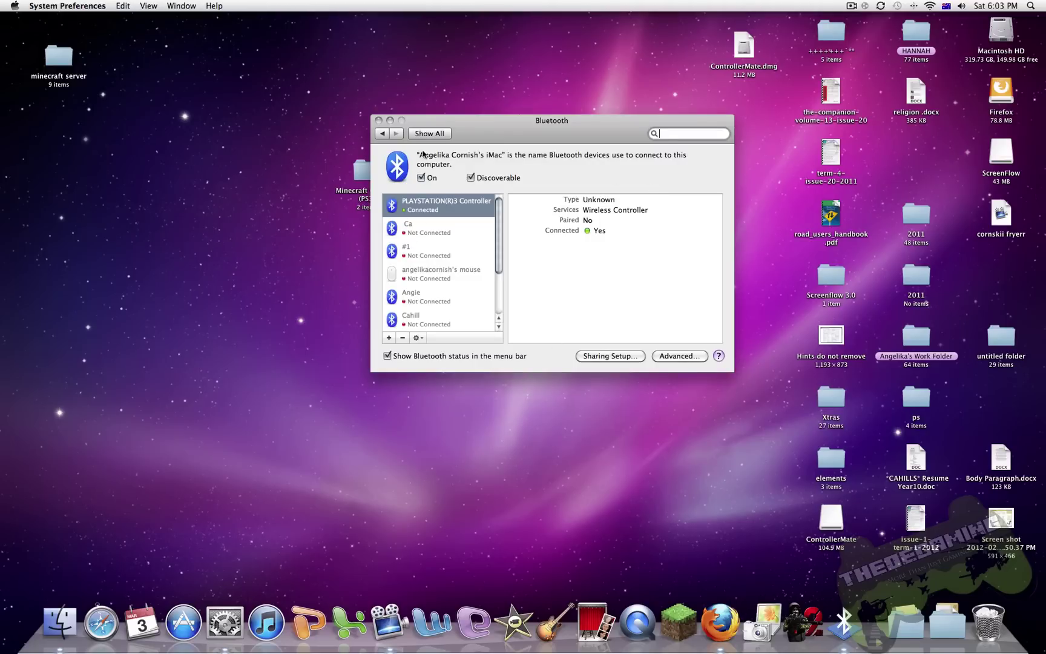
pyautogui.write('s')
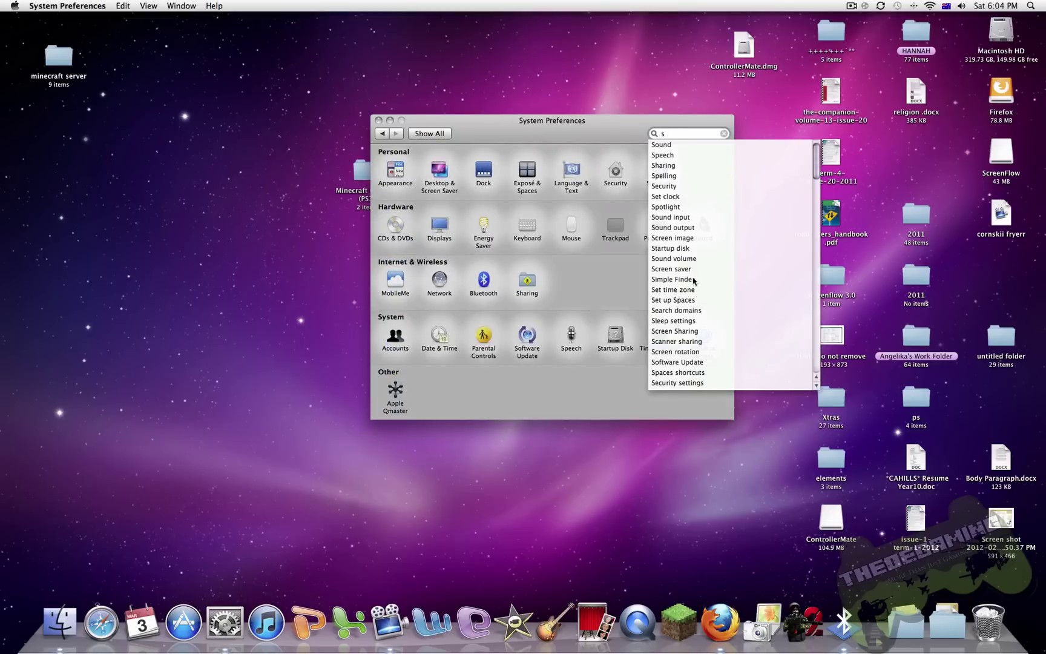
# Launch Minecraft from the Dock
pyautogui.click(664, 463)
pyautogui.click(685, 618)
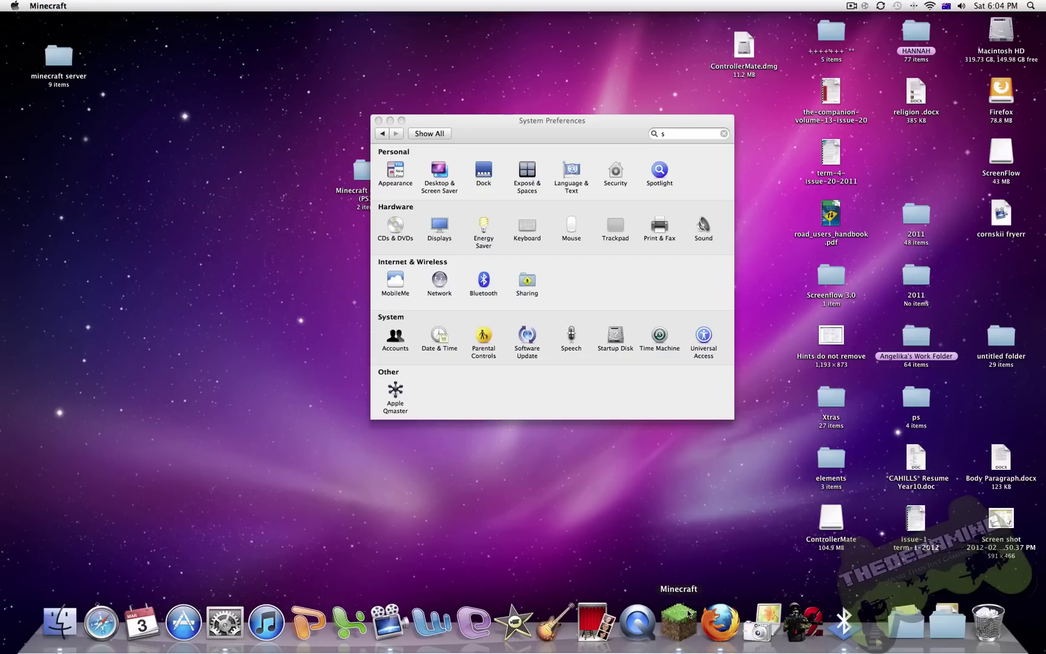
# Log in to the Minecraft launcher with the saved account and start the game
pyautogui.click(390, 120)
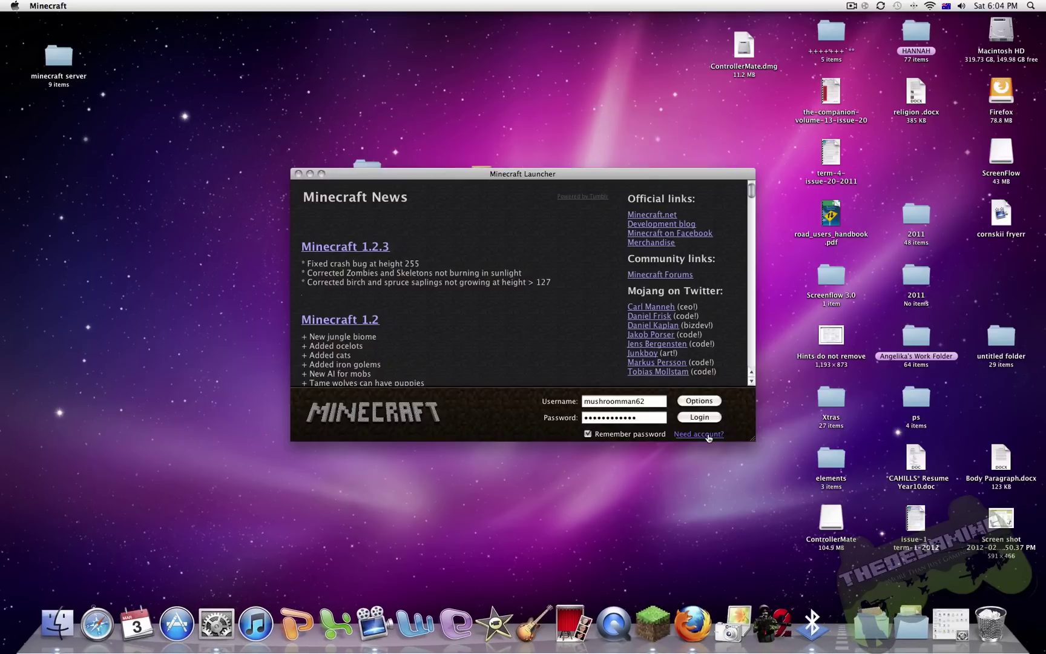
pyautogui.click(704, 415)
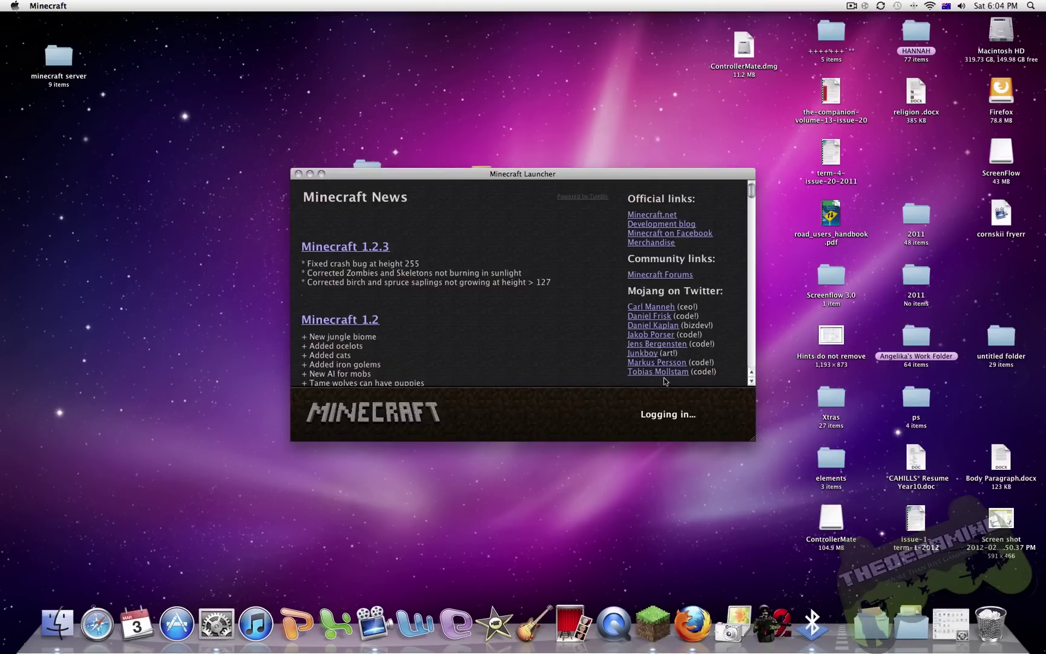
pyautogui.click(321, 175)
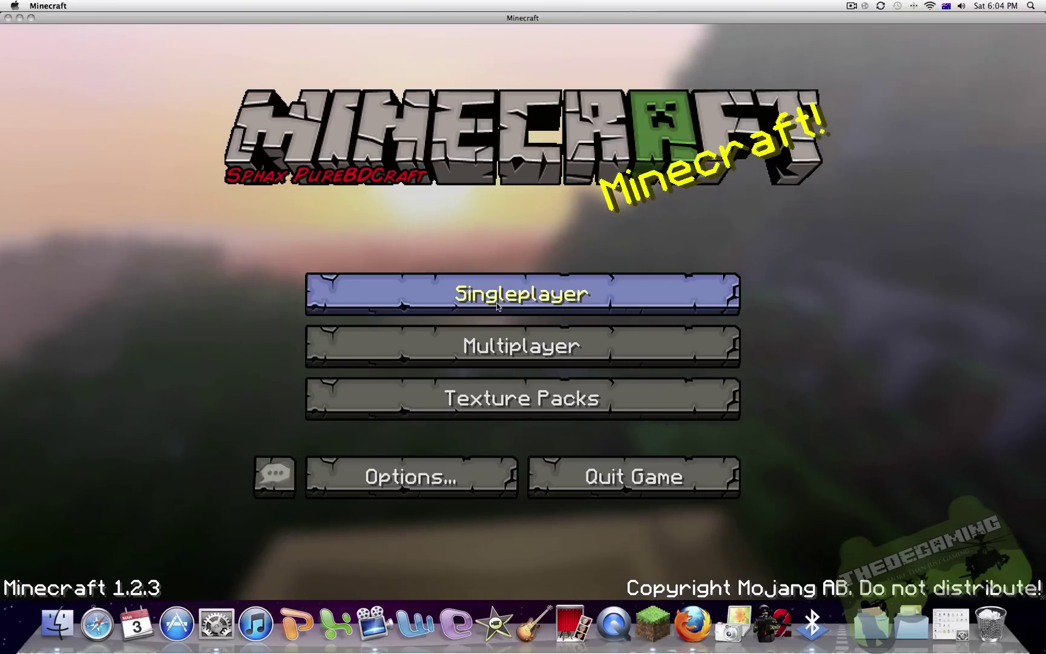
# Load the first New World save from Singleplayer and start attacking the zombie ahead
pyautogui.click(496, 304)
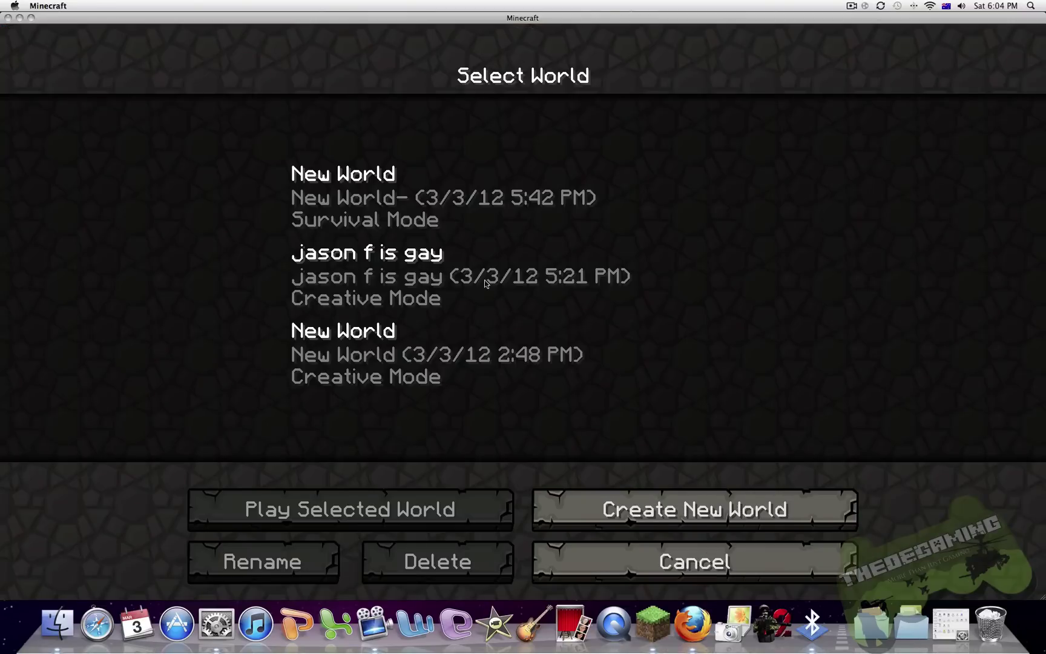
pyautogui.doubleClick(441, 205)
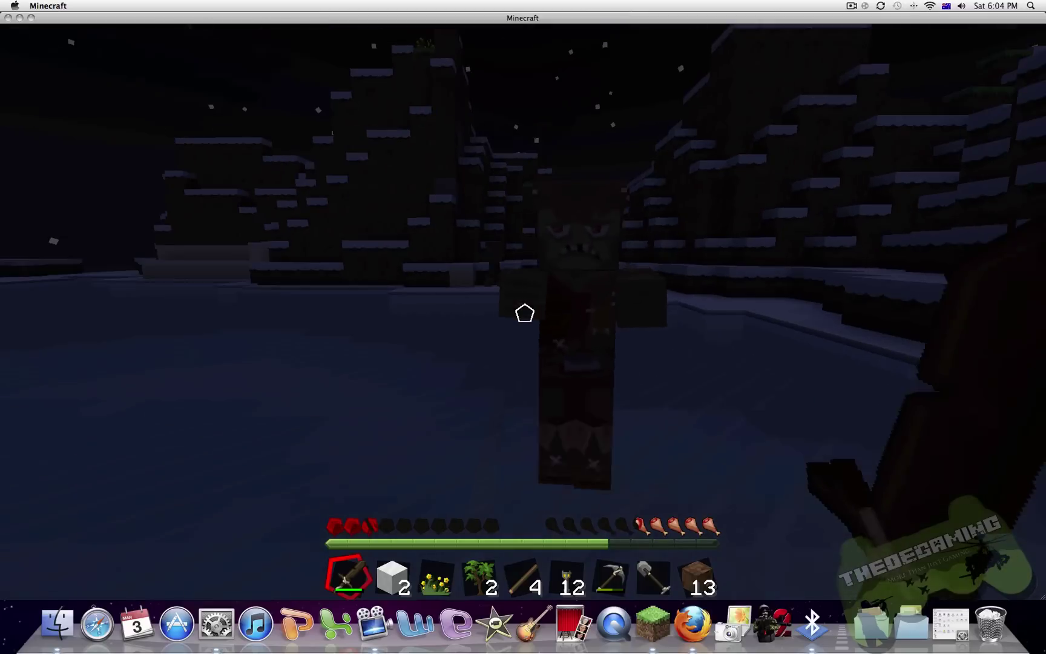
pyautogui.click(524, 313)
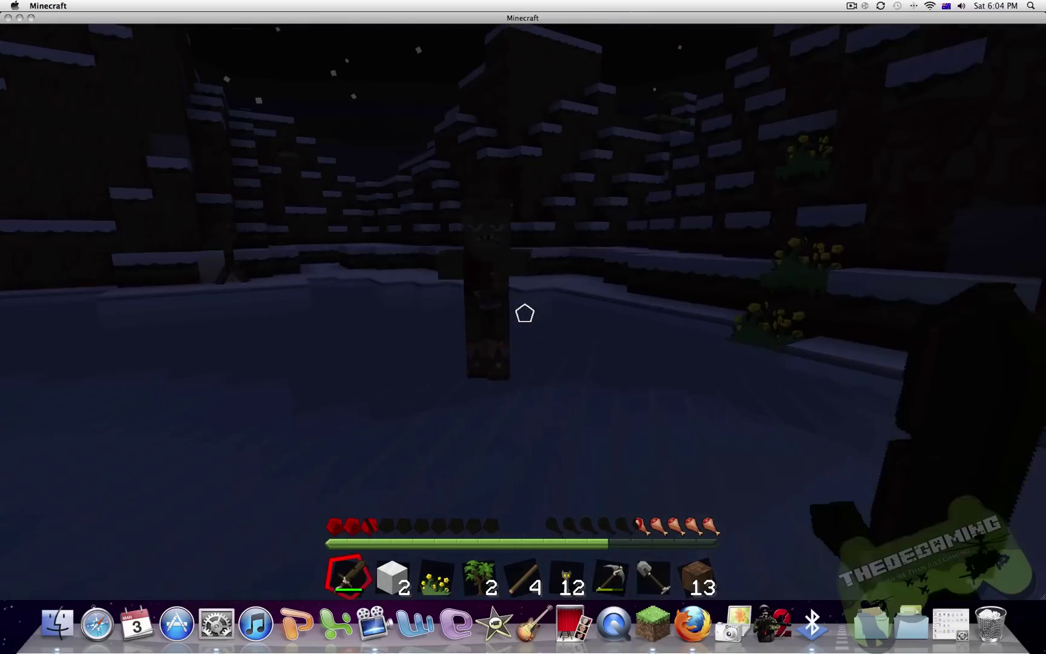
pyautogui.click(525, 313)
pyautogui.click(525, 313)
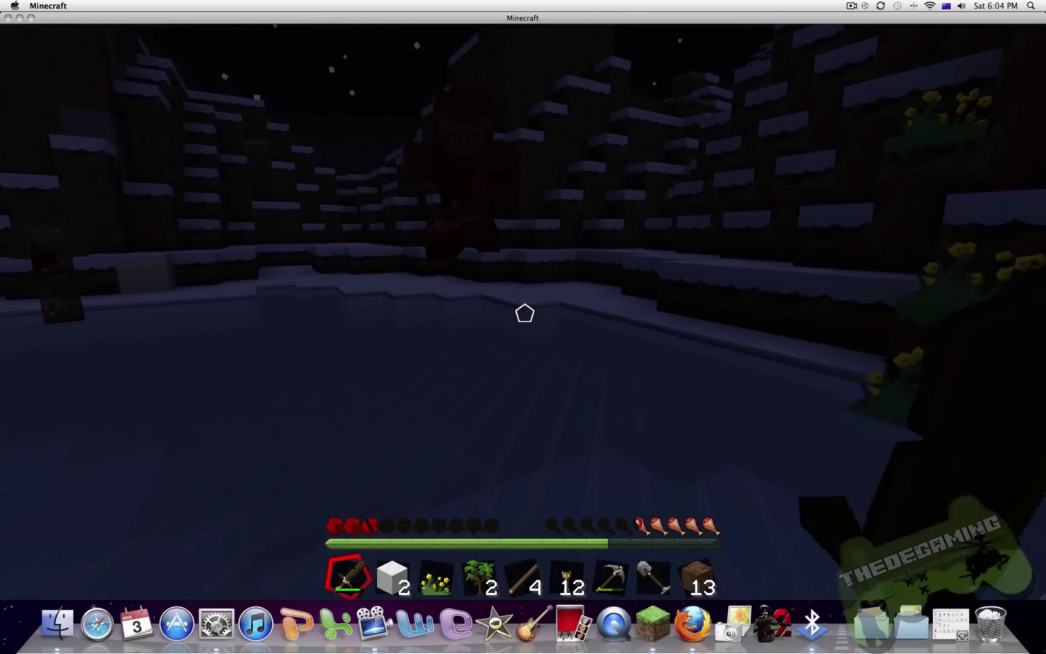
# Keep striking the zombies with the sword until they are defeated
pyautogui.click(525, 313)
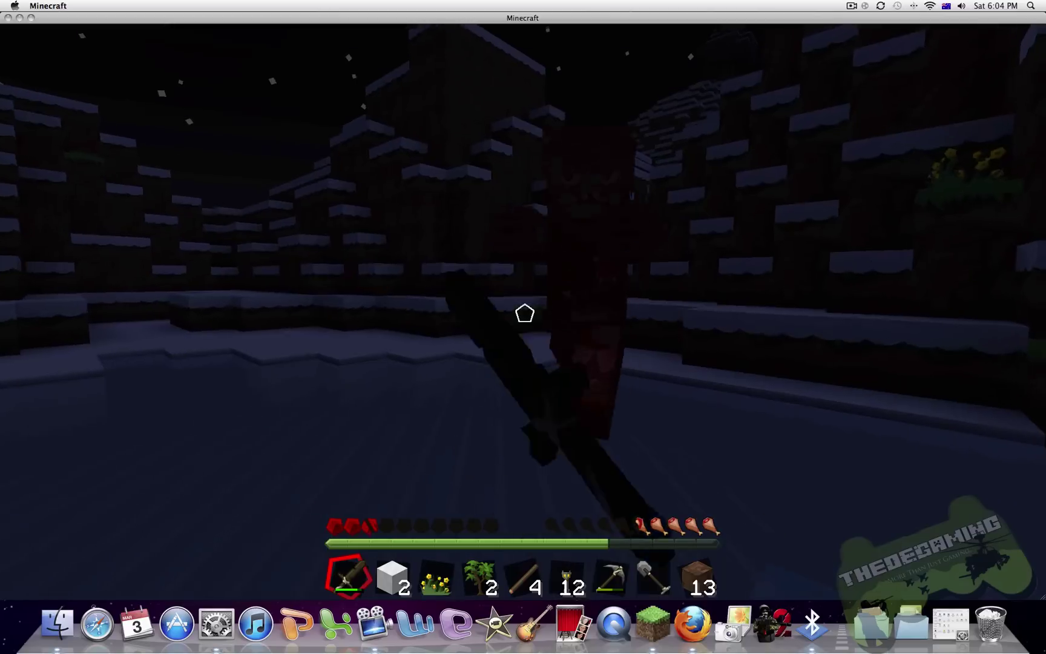
pyautogui.click(525, 314)
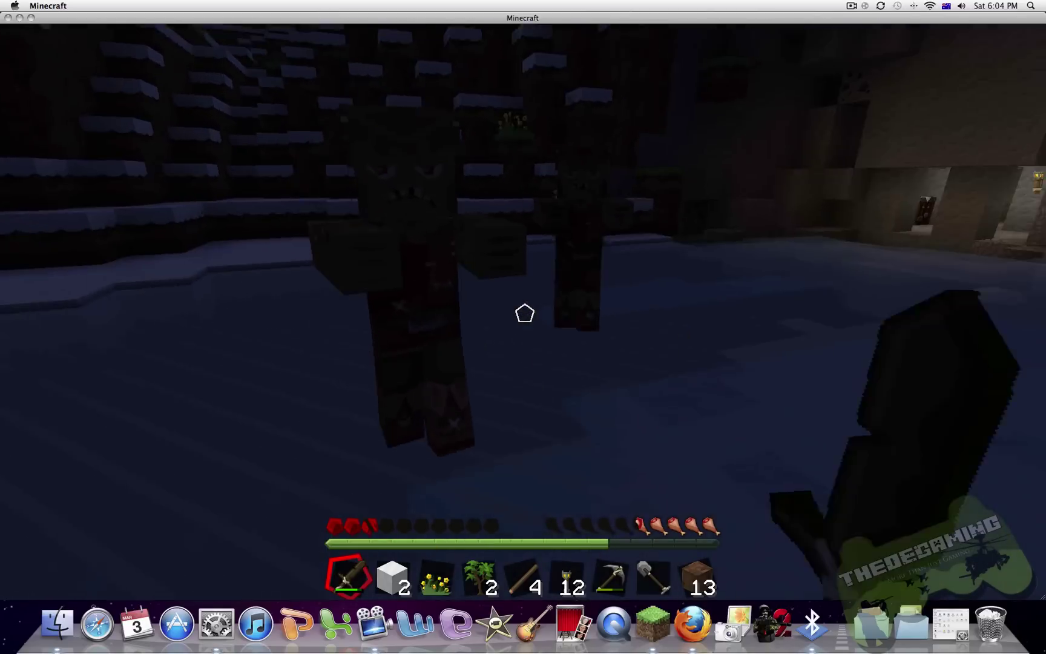
pyautogui.click(525, 313)
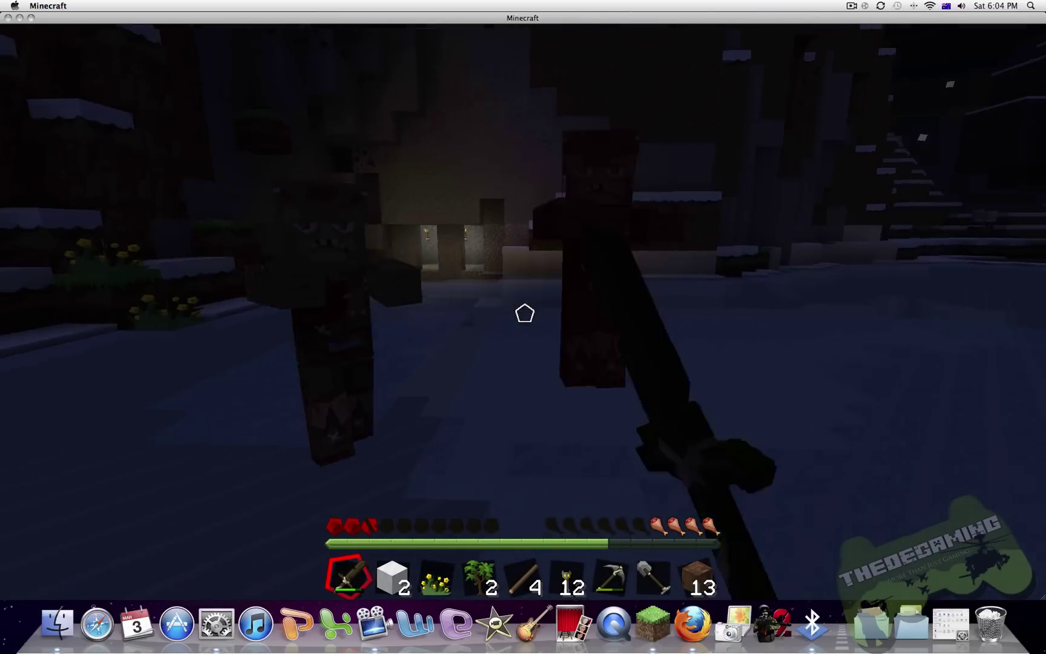
pyautogui.click(525, 313)
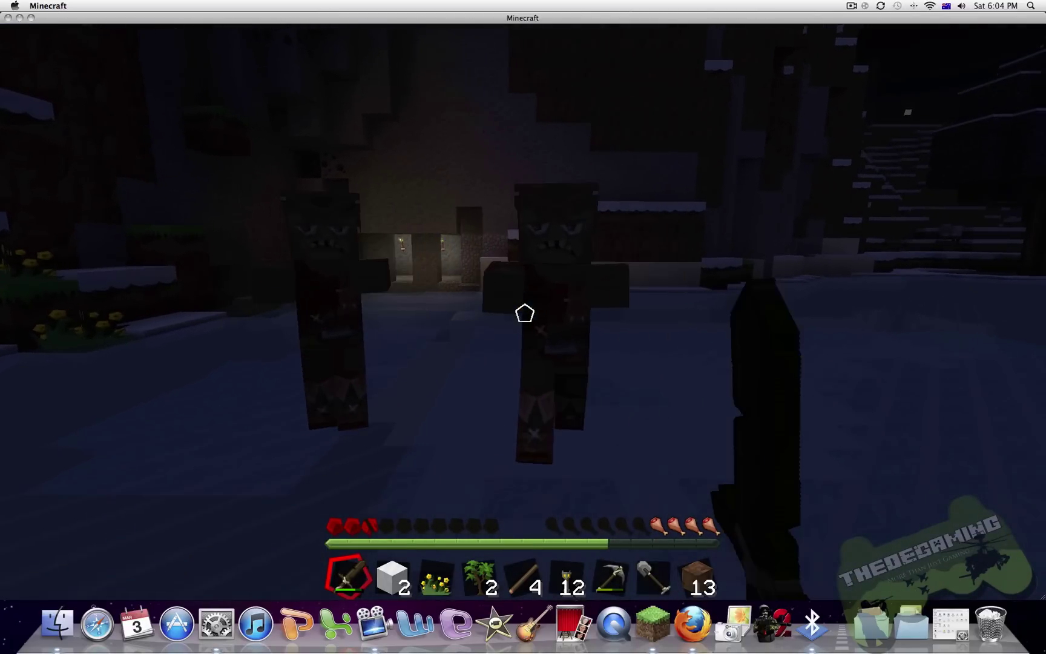
pyautogui.click(524, 313)
pyautogui.scroll(-1, 525, 314)
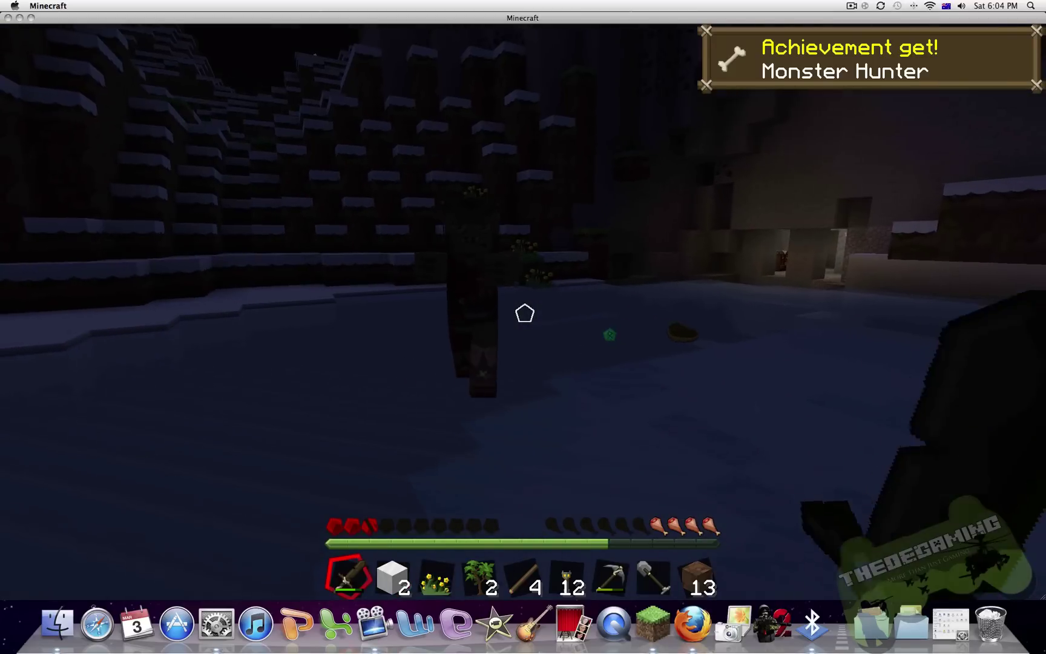
pyautogui.scroll(1, 525, 314)
pyautogui.scroll(2, 525, 313)
pyautogui.scroll(1, 525, 313)
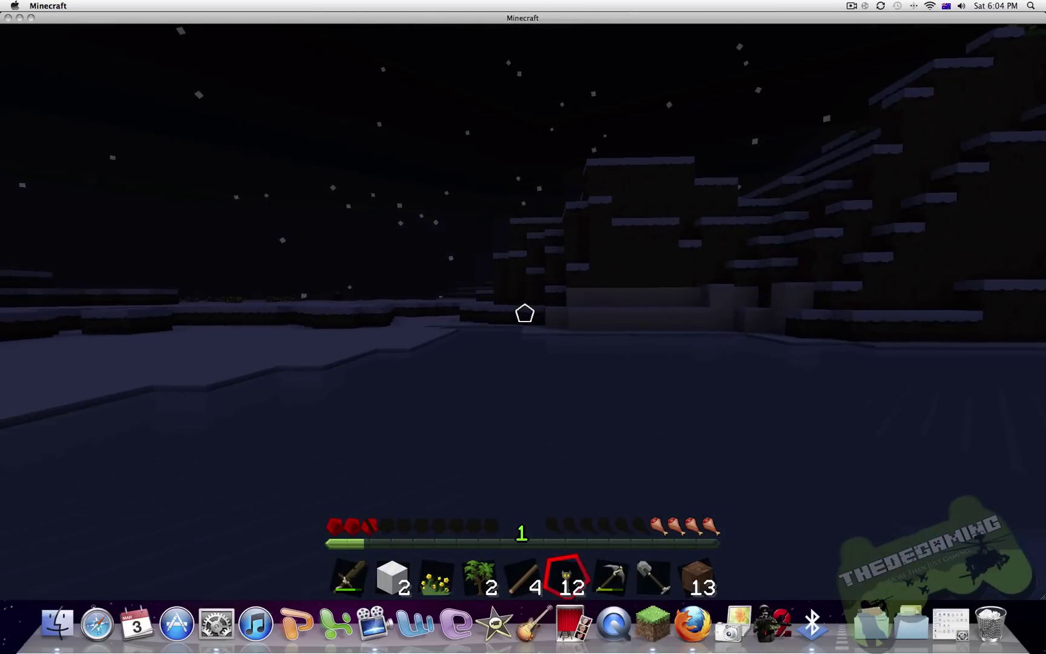
pyautogui.scroll(1, 524, 313)
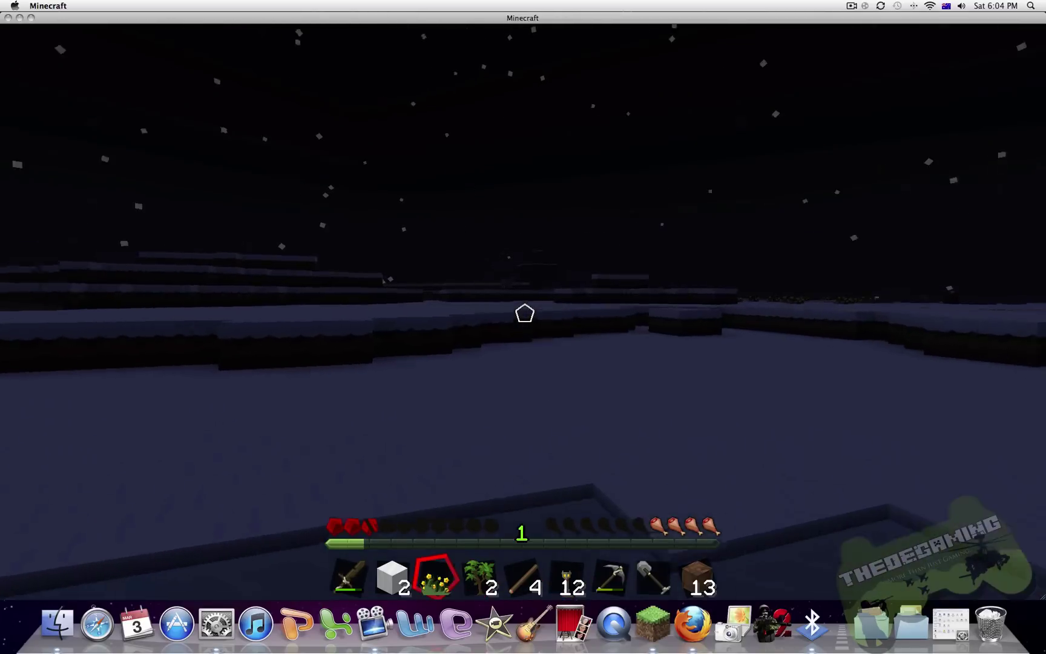
pyautogui.scroll(1, 524, 313)
pyautogui.scroll(1, 524, 313)
pyautogui.click(525, 313)
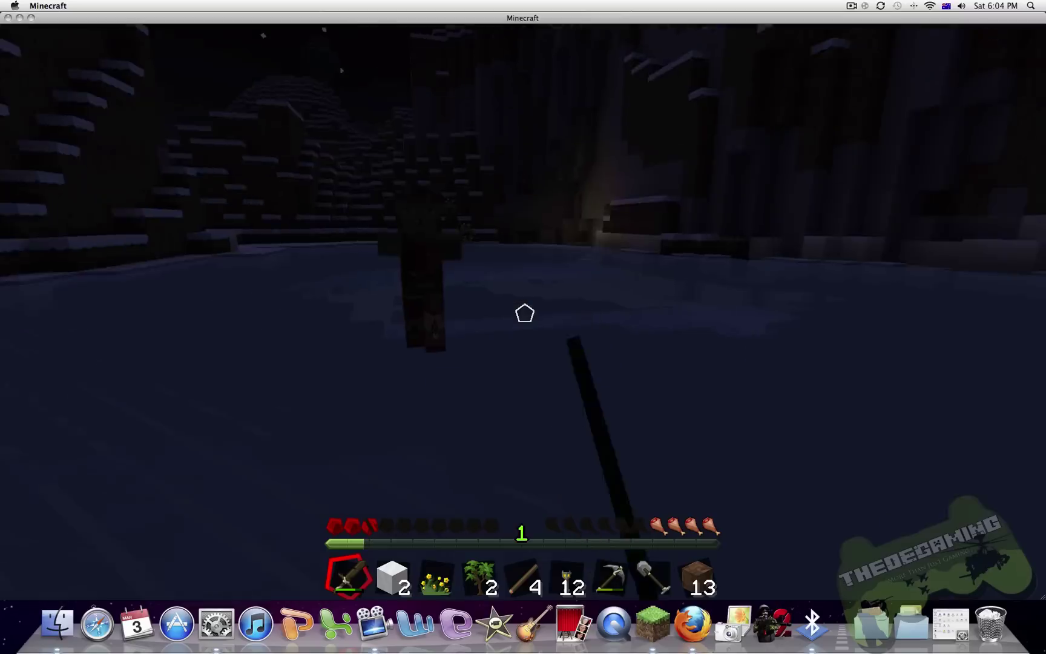
pyautogui.click(525, 313)
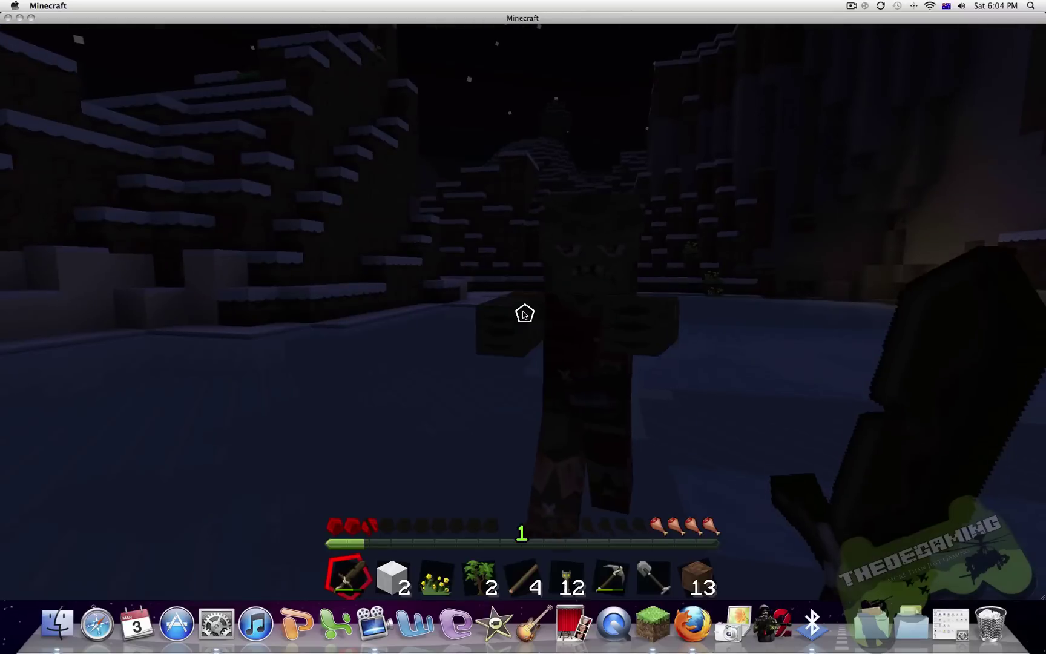
pyautogui.click(525, 313)
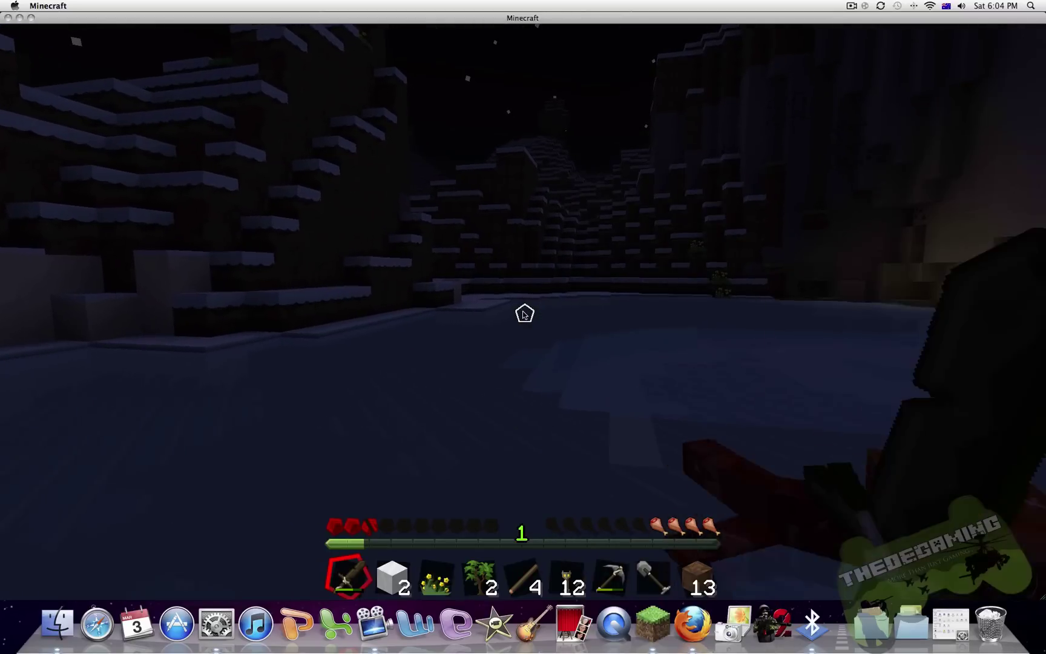
# Check the inventory, walk into the torch-lit stone building, then pause on the Game menu
pyautogui.press('e')
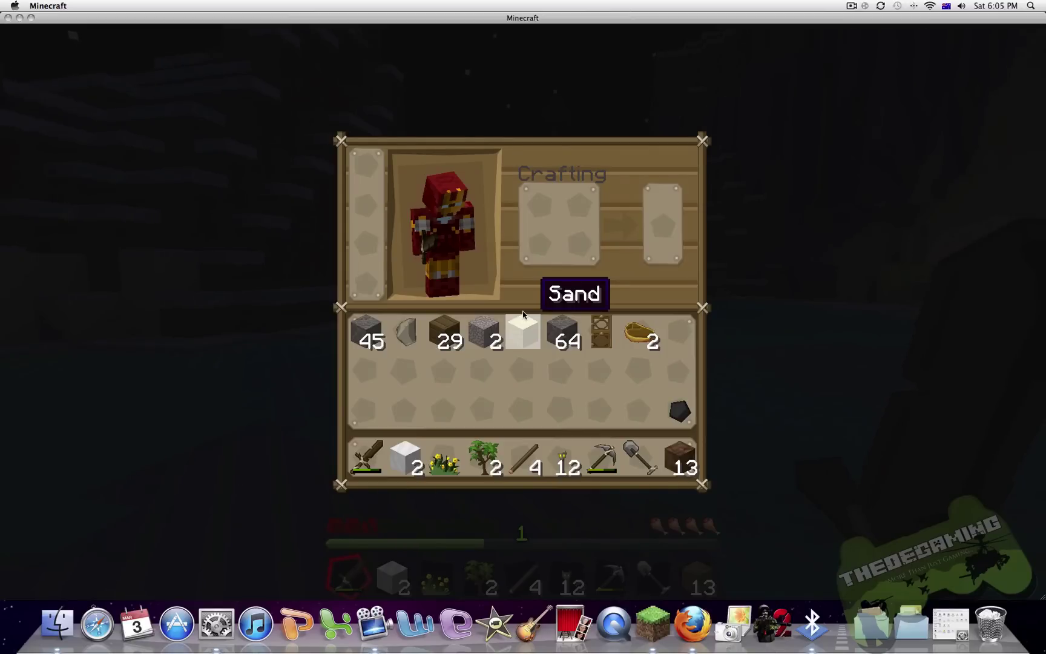
pyautogui.press('e')
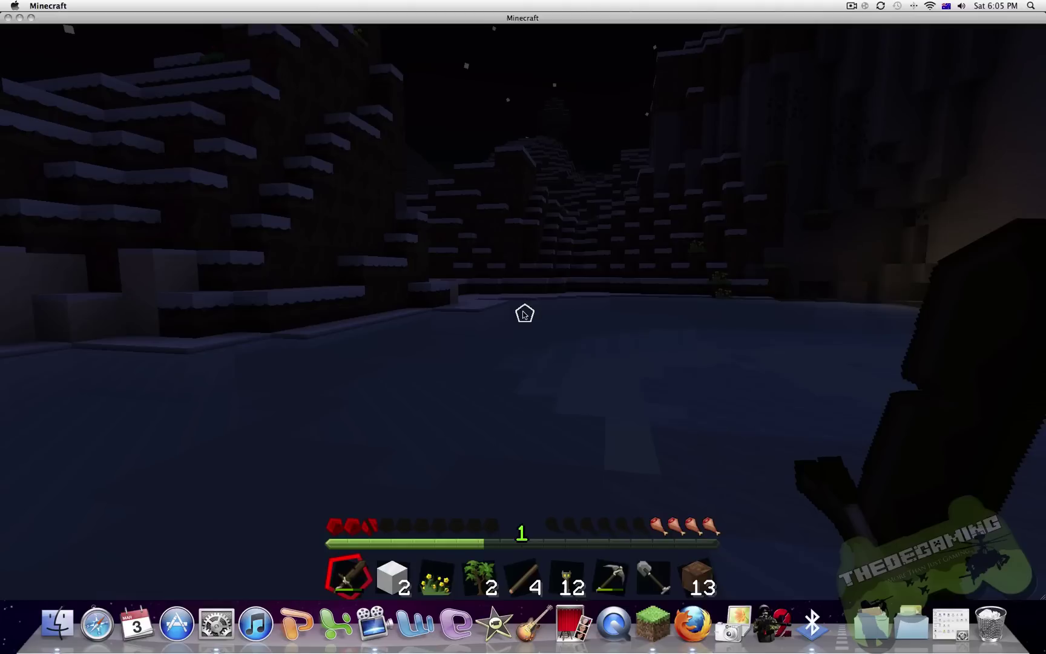
pyautogui.press('Escape')
pyautogui.press('Escape')
pyautogui.press('e')
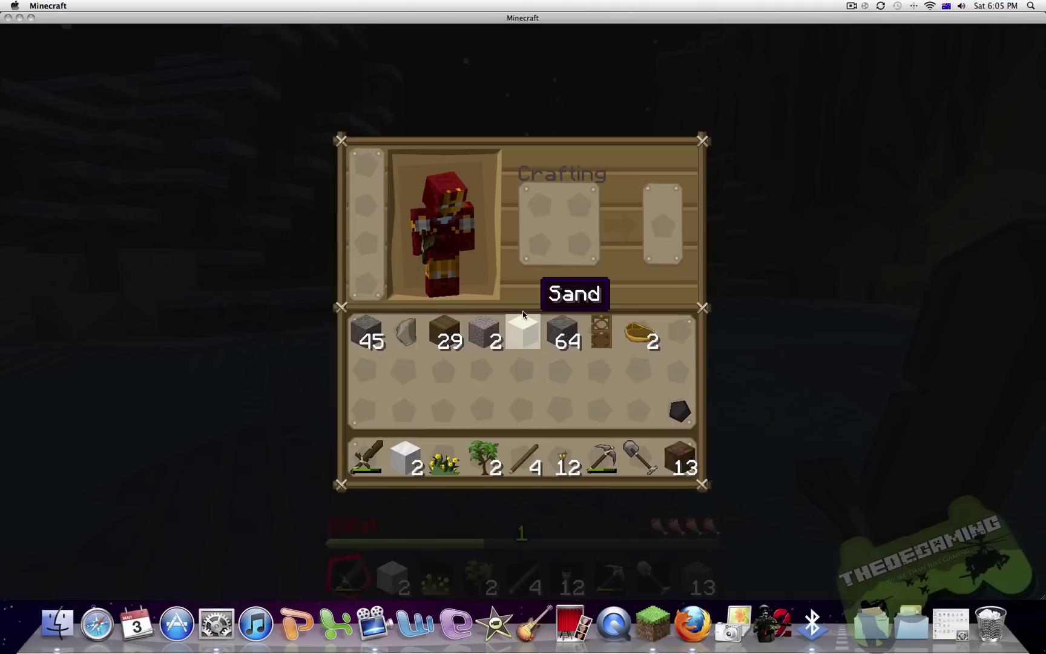
pyautogui.press('e')
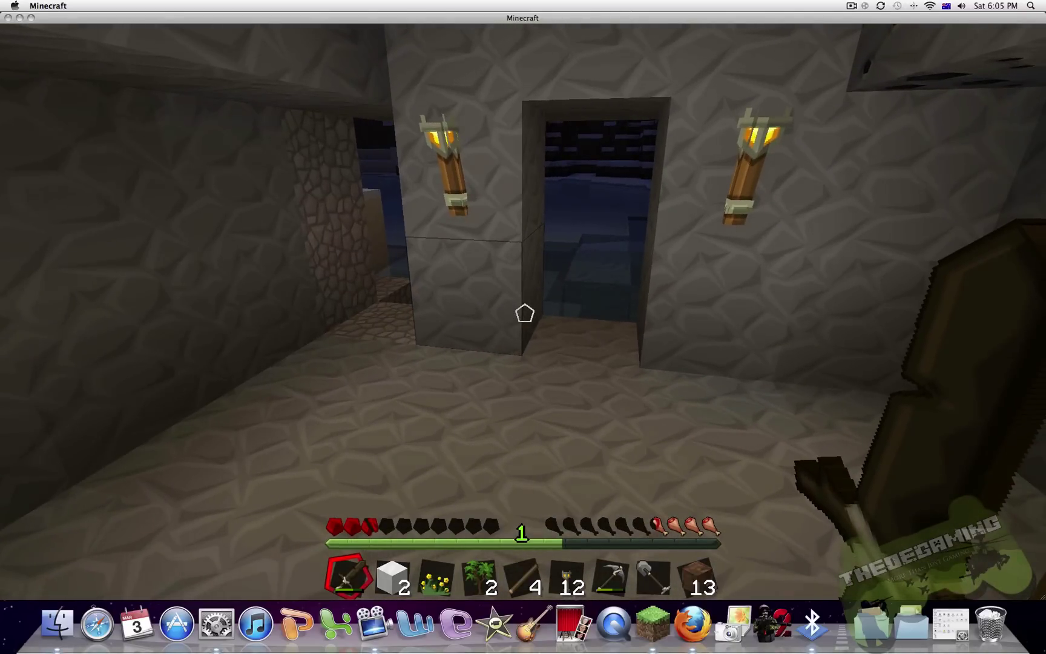
pyautogui.press('Escape')
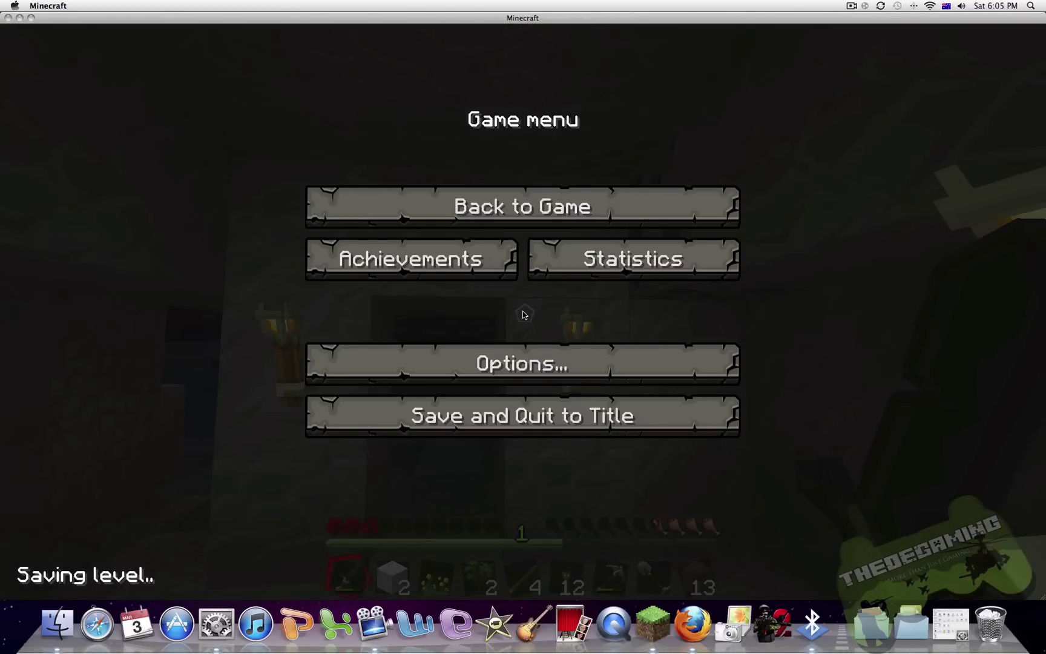